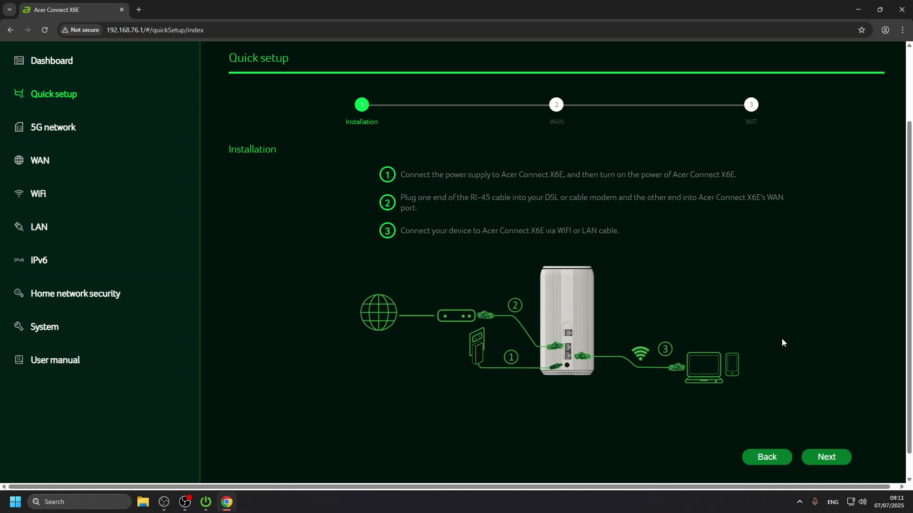
Step: Advance the quick setup from the Installation step to the WAN step
click(836, 458)
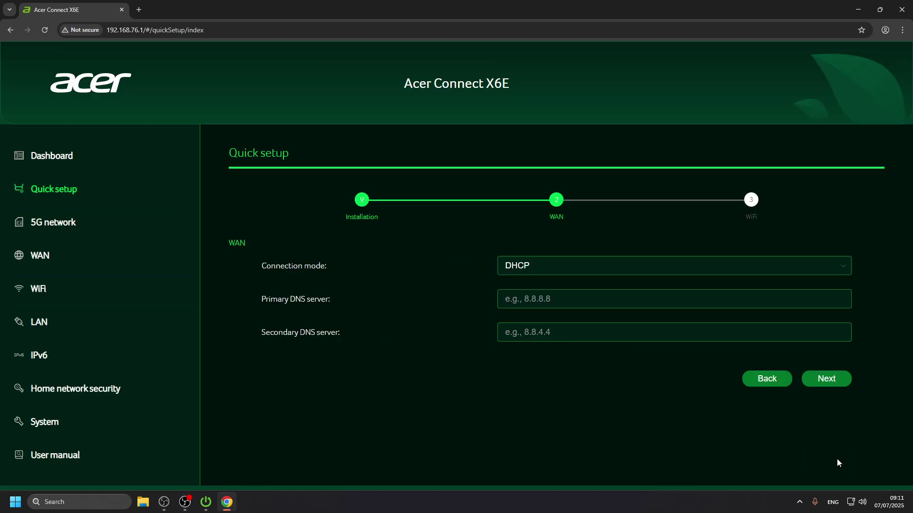
Step: Keep DHCP as the connection mode with empty DNS fields and continue to the WiFi step
click(572, 266)
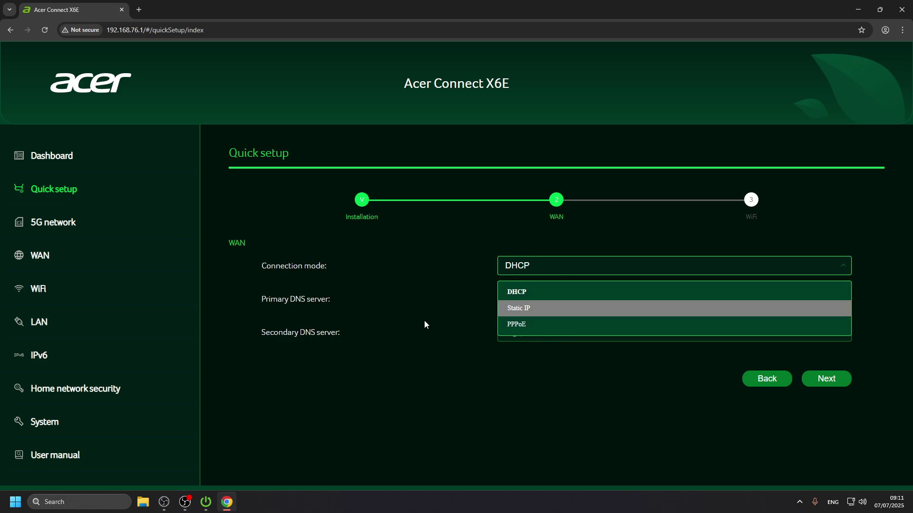
click(415, 351)
click(675, 301)
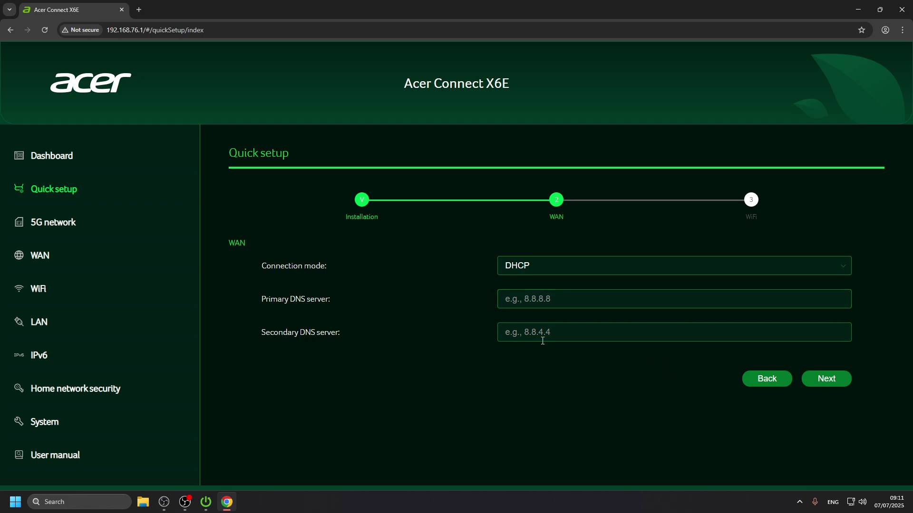
click(842, 379)
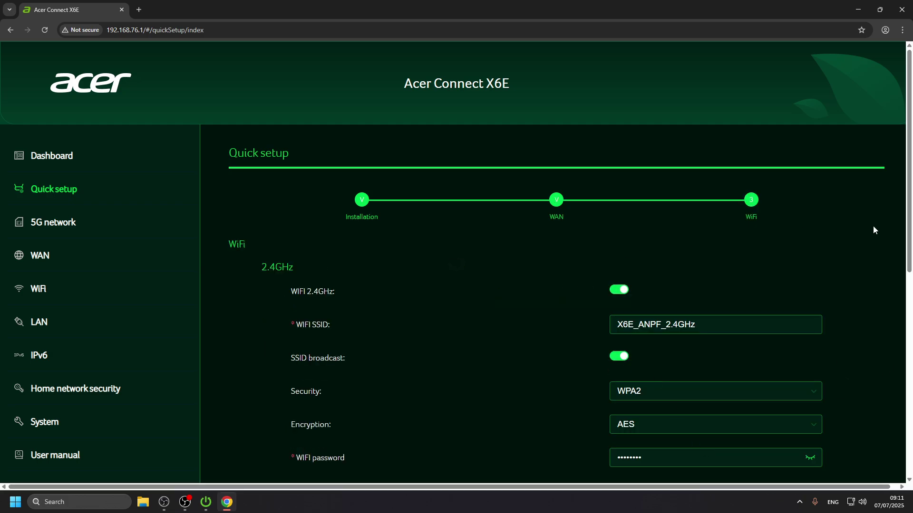
Step: Scroll through the 2.4GHz, 5GHz and 6GHz WiFi sections to review their settings
scroll(872, 230, down, 1)
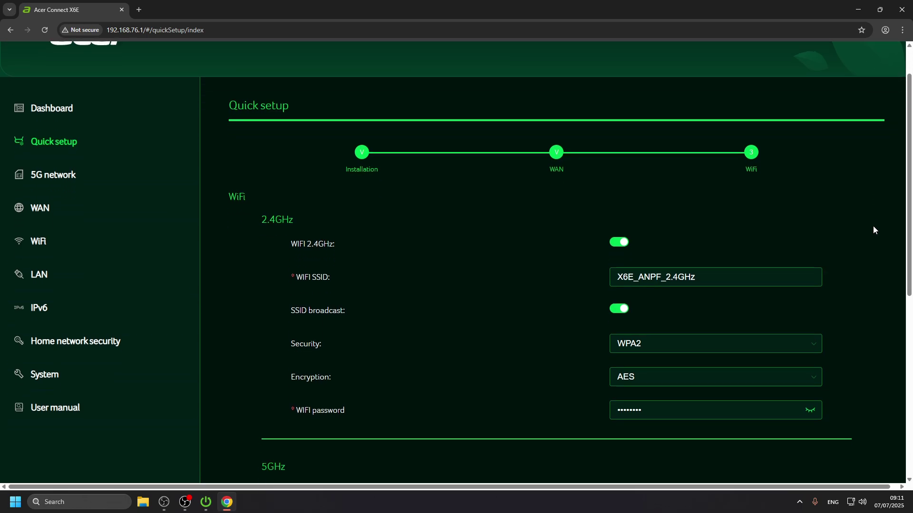
scroll(879, 229, down, 3)
scroll(880, 229, up, 4)
scroll(298, 226, down, 7)
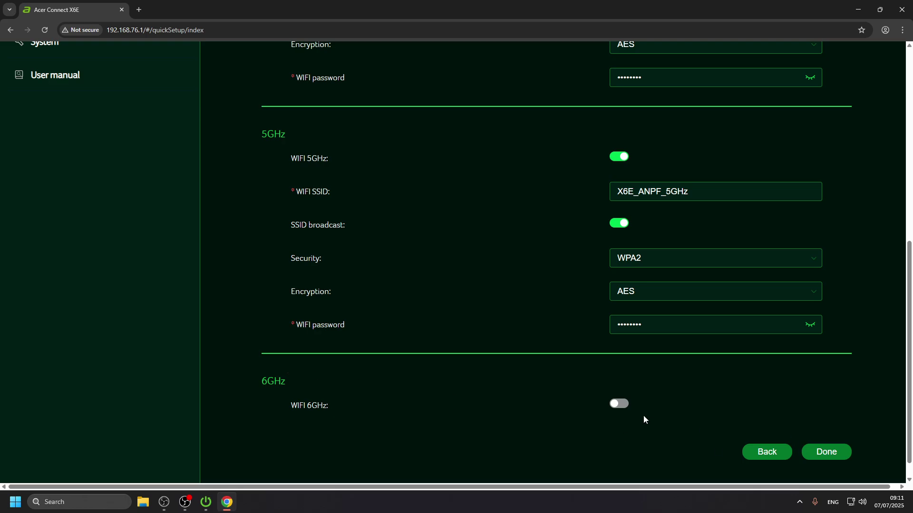
scroll(503, 364, up, 8)
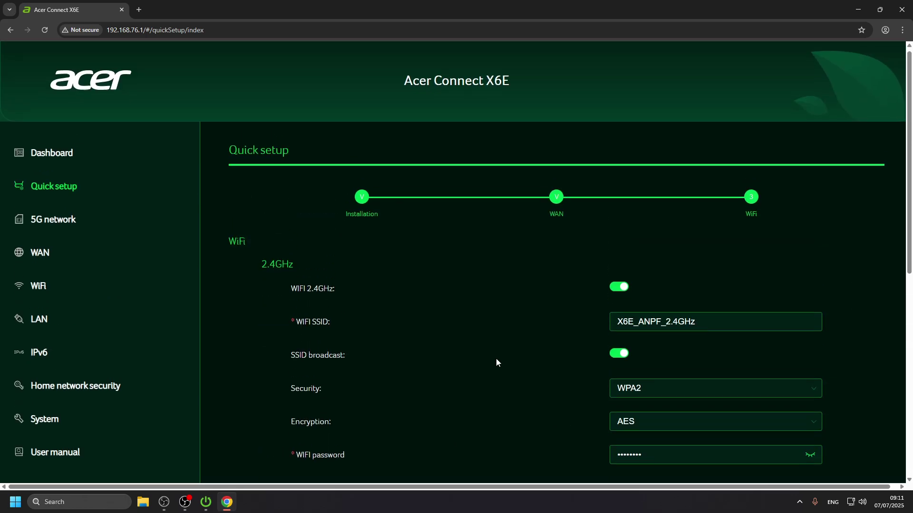
scroll(496, 362, down, 7)
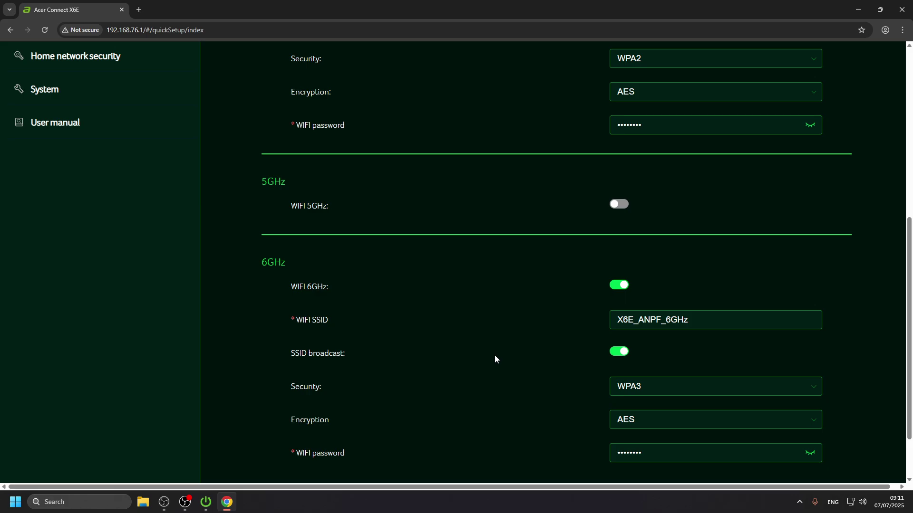
scroll(495, 359, up, 5)
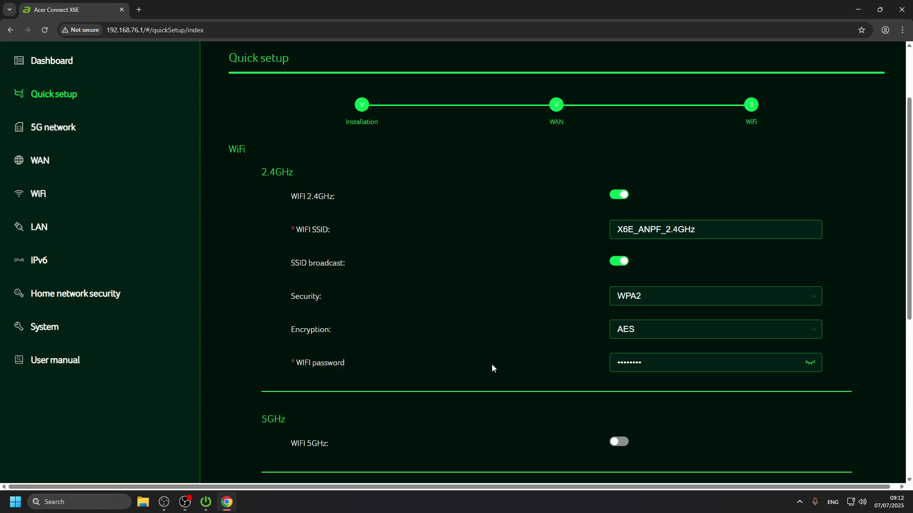
scroll(490, 365, down, 6)
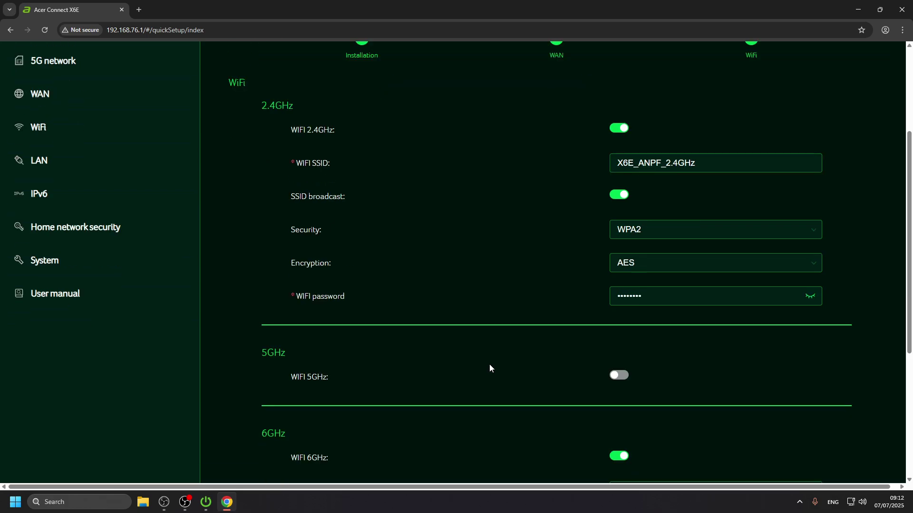
scroll(490, 361, up, 3)
scroll(489, 364, up, 5)
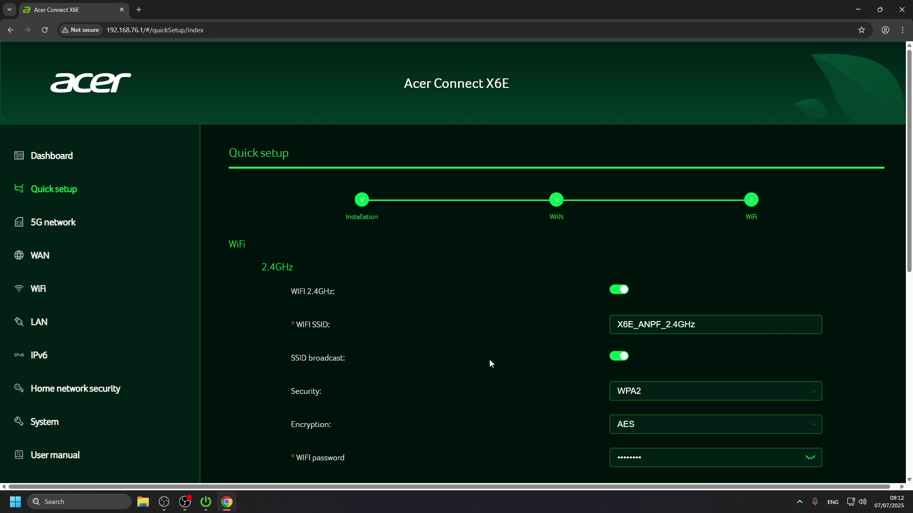
scroll(489, 363, down, 1)
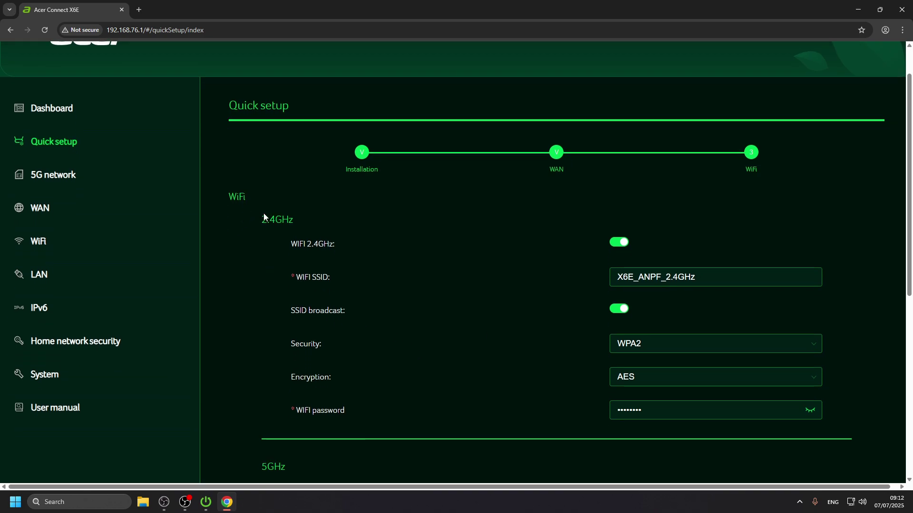
scroll(272, 197, down, 6)
scroll(274, 204, down, 2)
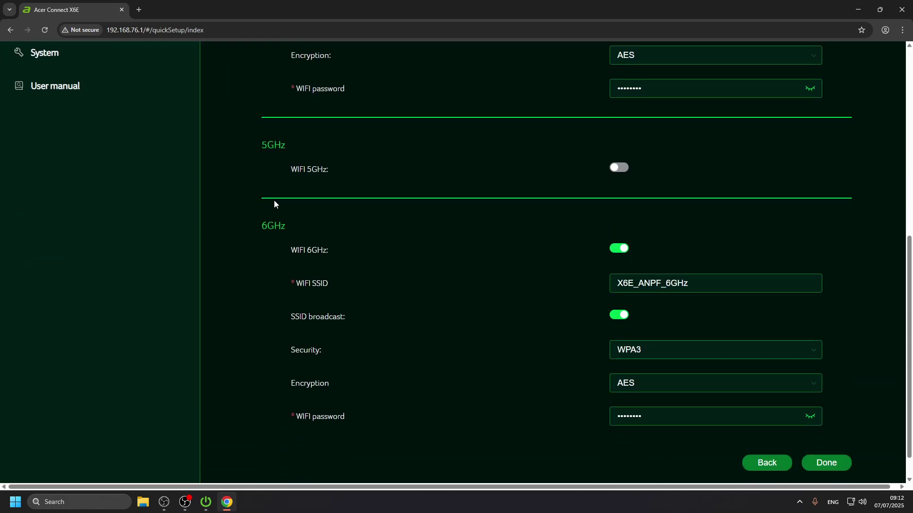
scroll(274, 204, up, 5)
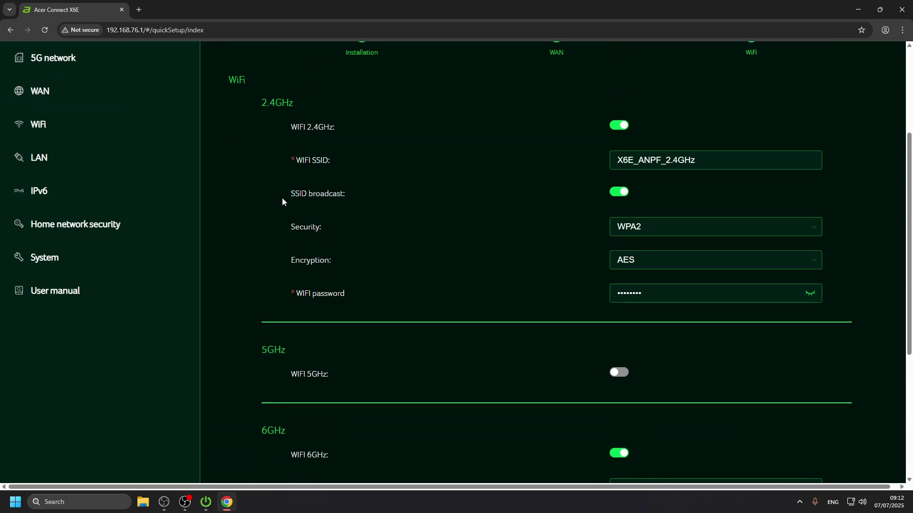
scroll(283, 198, up, 2)
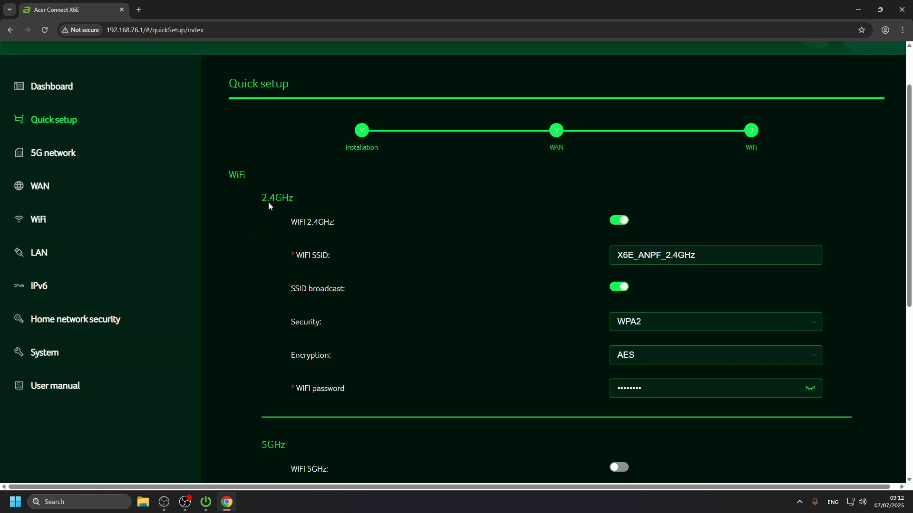
scroll(267, 196, down, 1)
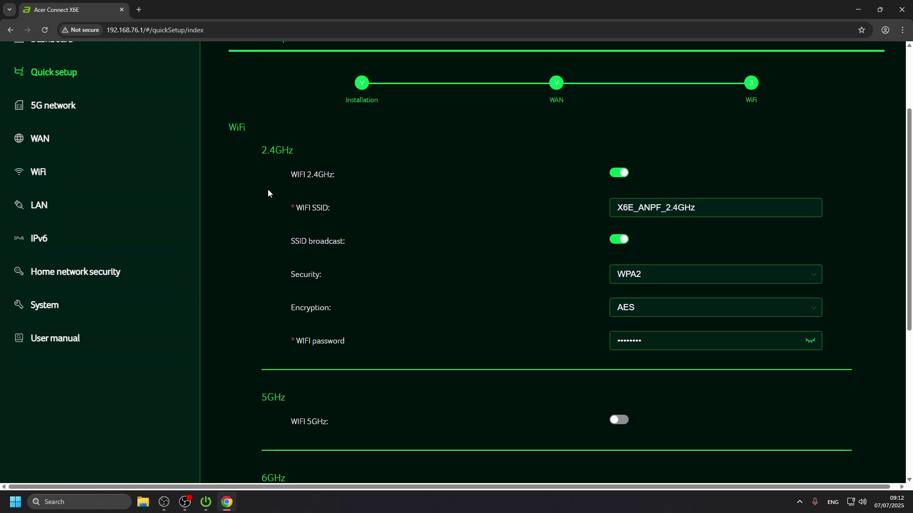
scroll(401, 395, down, 4)
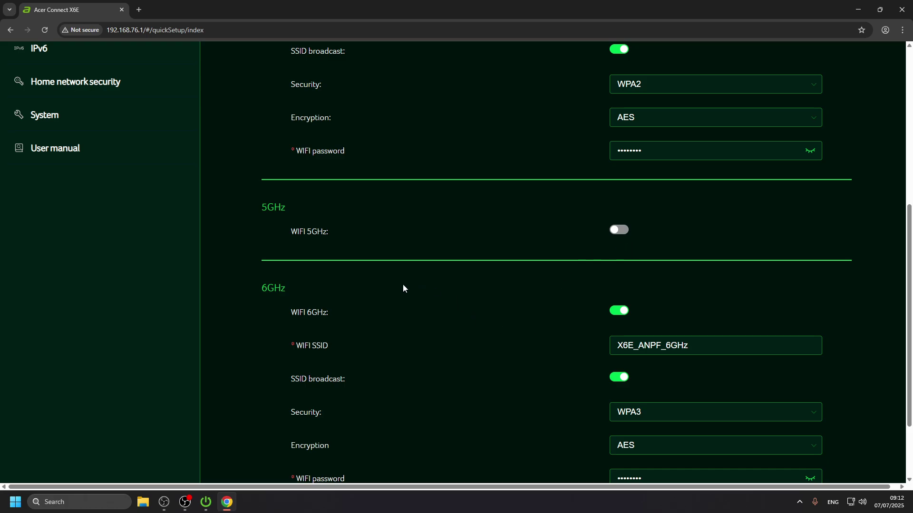
Step: Toggle the WiFi bands: 5GHz and 6GHz on, 2.4GHz off and back on
click(618, 230)
scroll(566, 273, down, 2)
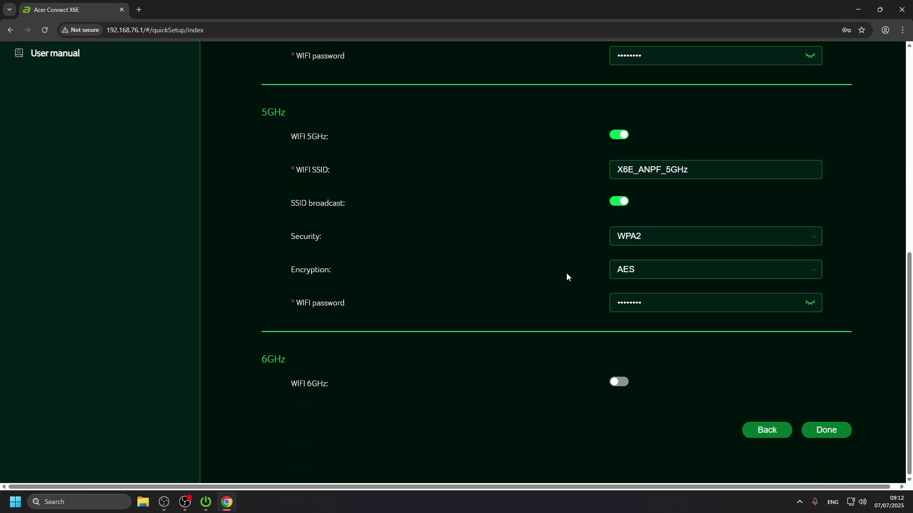
scroll(567, 273, up, 6)
scroll(479, 272, down, 2)
click(618, 83)
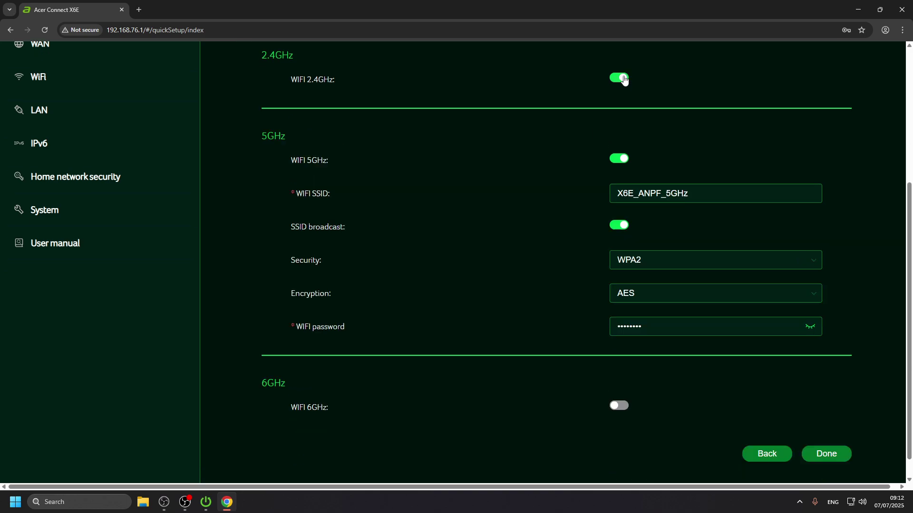
scroll(533, 279, down, 1)
click(625, 391)
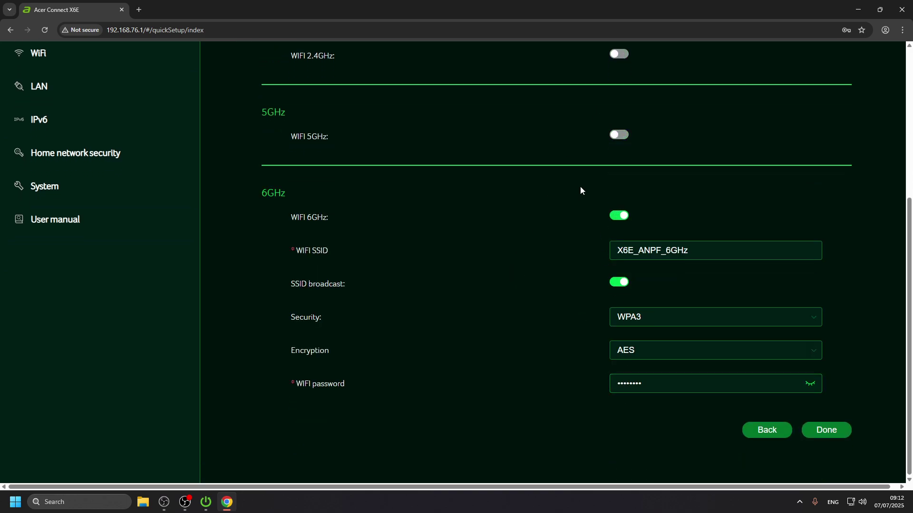
scroll(562, 212, up, 3)
click(619, 196)
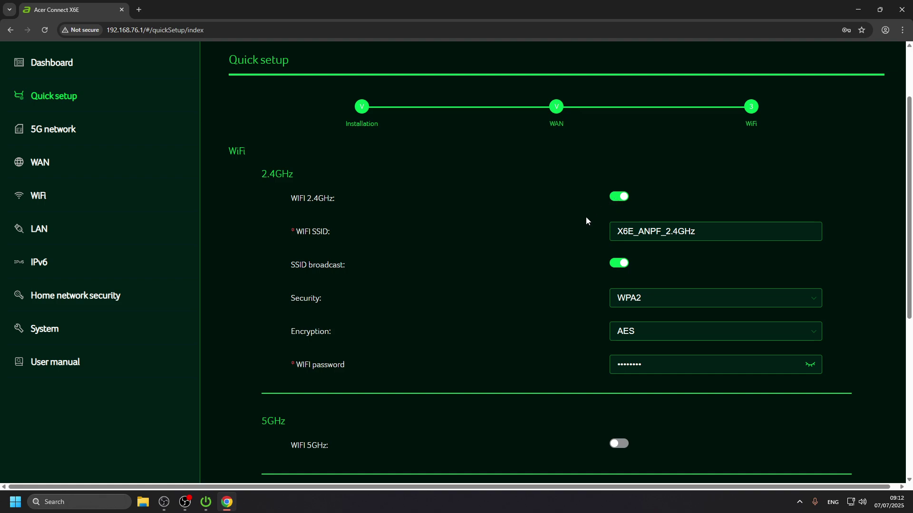
Step: Review the band settings and switch the 6GHz band off
scroll(409, 238, down, 3)
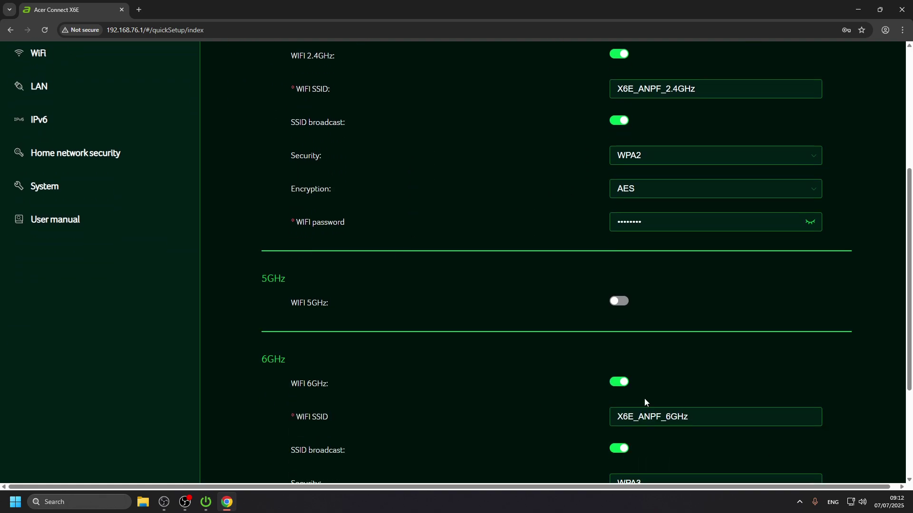
scroll(443, 347, down, 2)
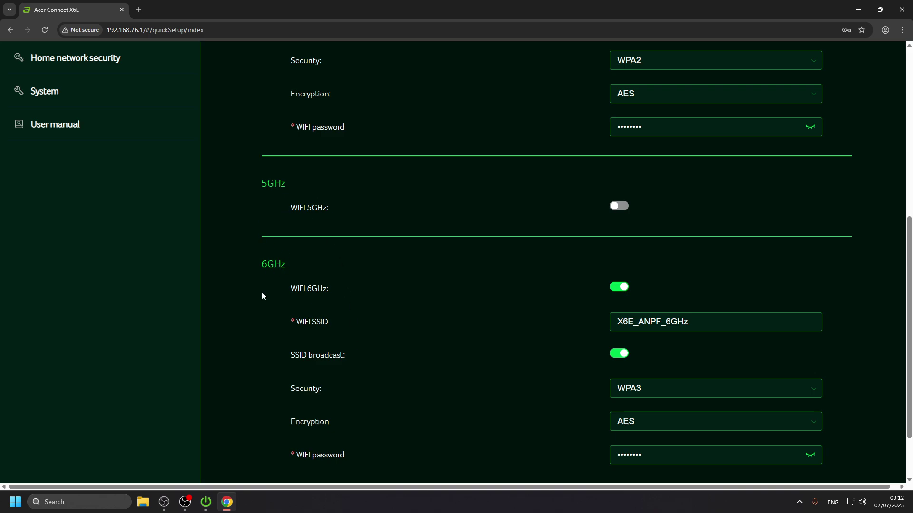
scroll(399, 316, up, 2)
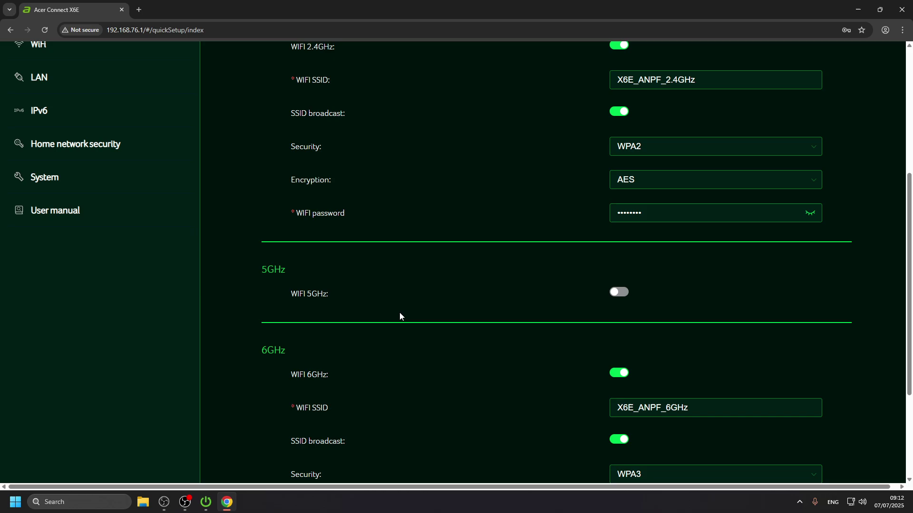
scroll(496, 332, up, 3)
scroll(488, 341, down, 5)
scroll(490, 340, up, 4)
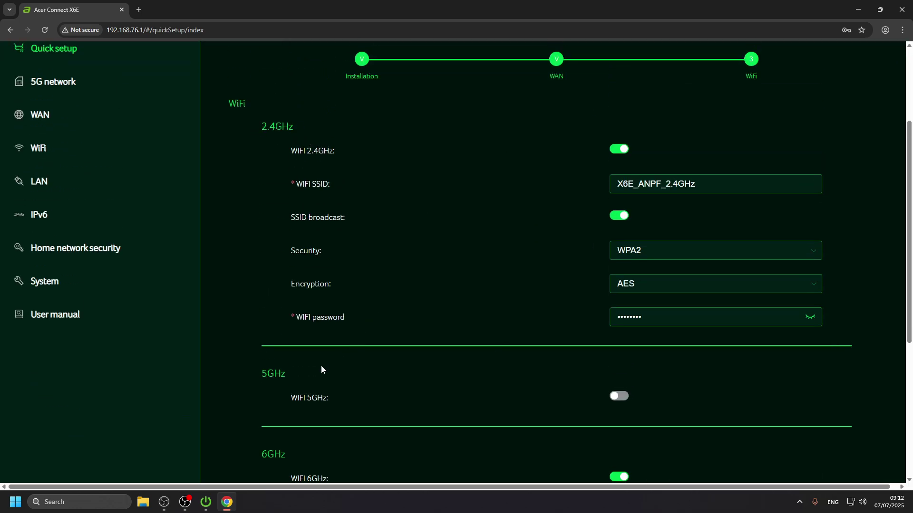
scroll(321, 369, down, 1)
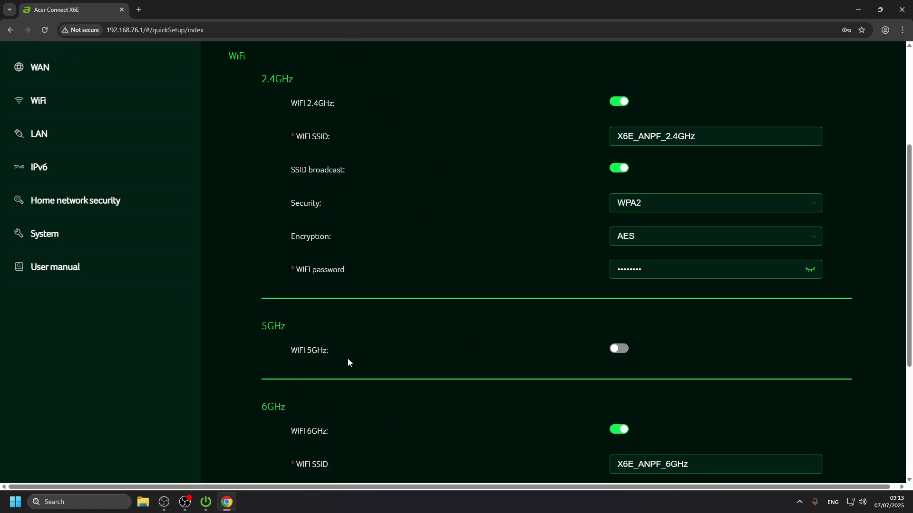
click(626, 435)
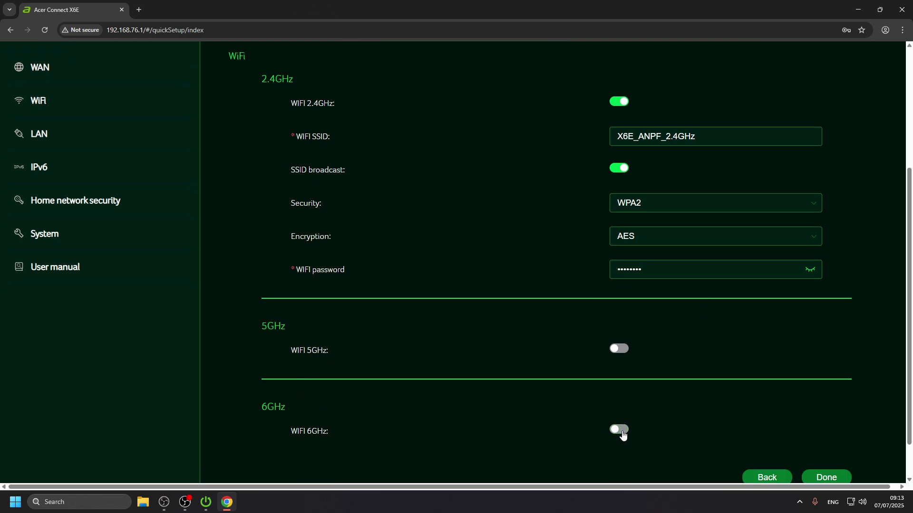
scroll(414, 322, up, 4)
scroll(378, 313, down, 2)
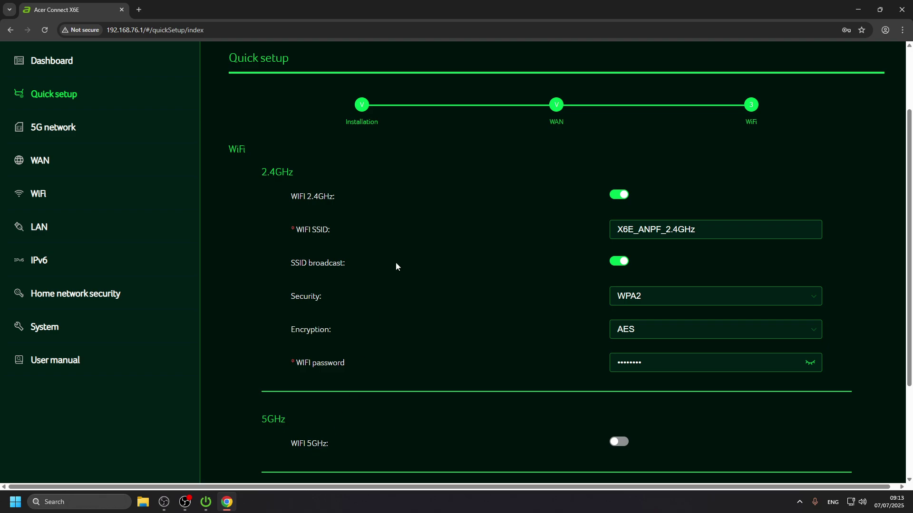
scroll(584, 298, down, 3)
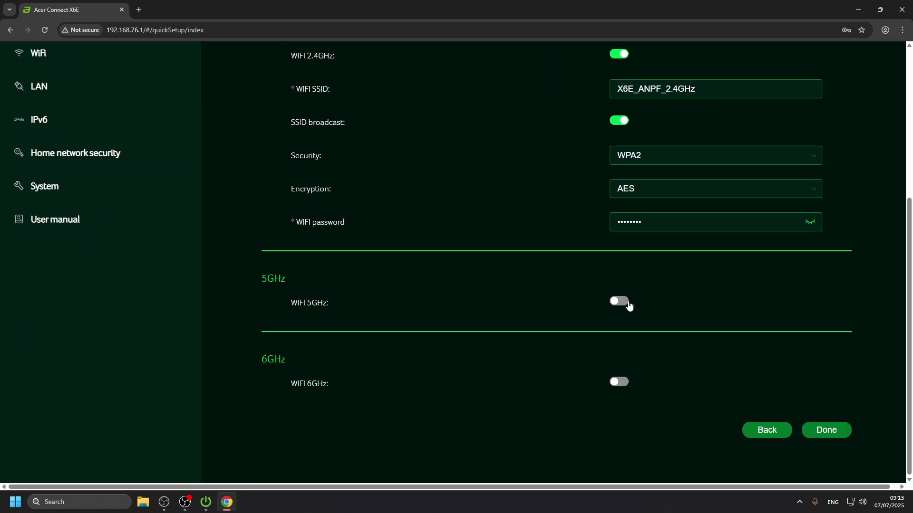
Step: Turn on the 5GHz band and review its X6E_ANPF_5GHz, WPA2 and AES settings
click(627, 302)
scroll(571, 306, down, 2)
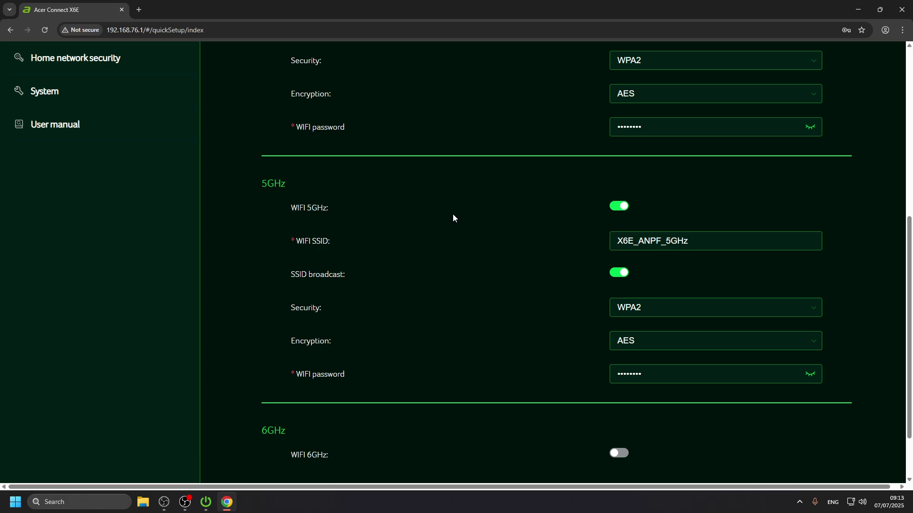
scroll(486, 218, up, 5)
scroll(557, 313, down, 6)
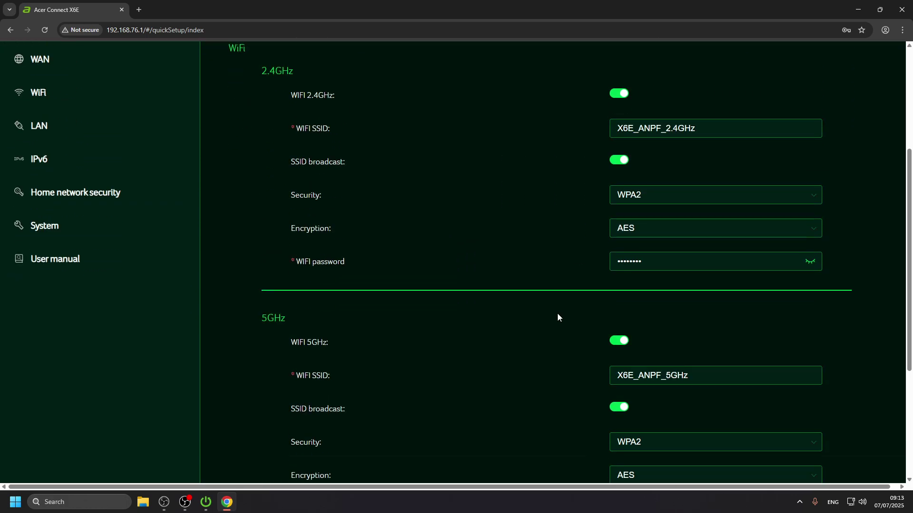
scroll(552, 309, up, 5)
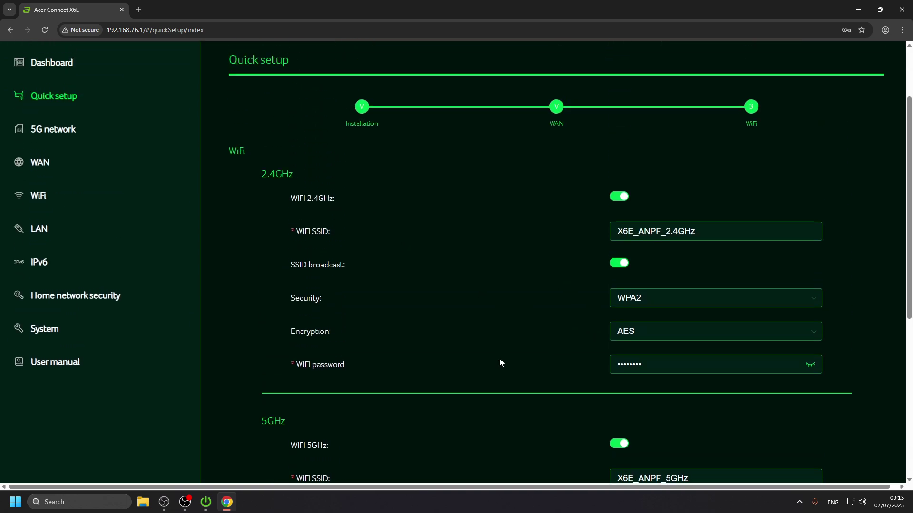
scroll(499, 363, down, 3)
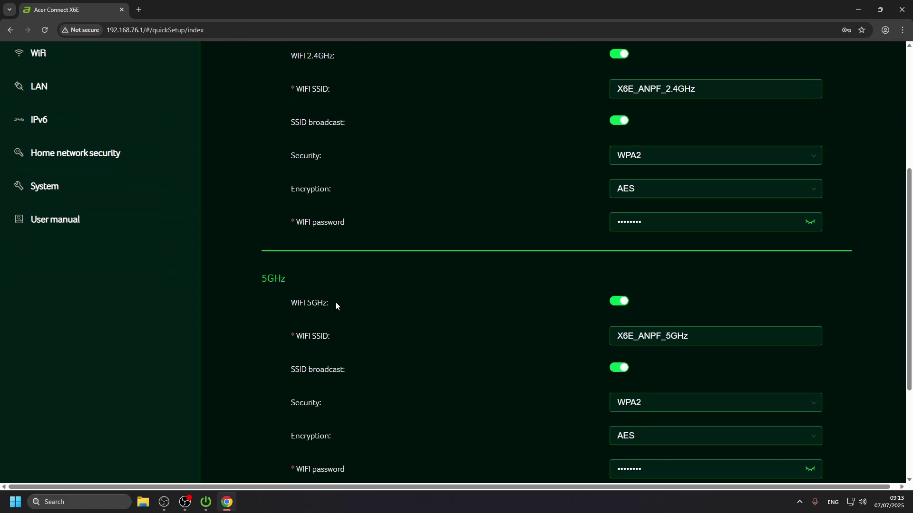
scroll(337, 303, down, 1)
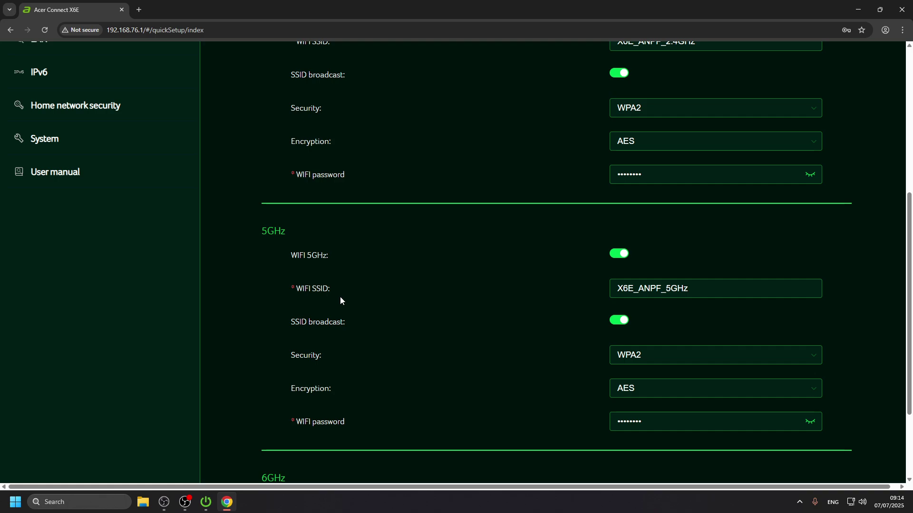
scroll(374, 315, down, 2)
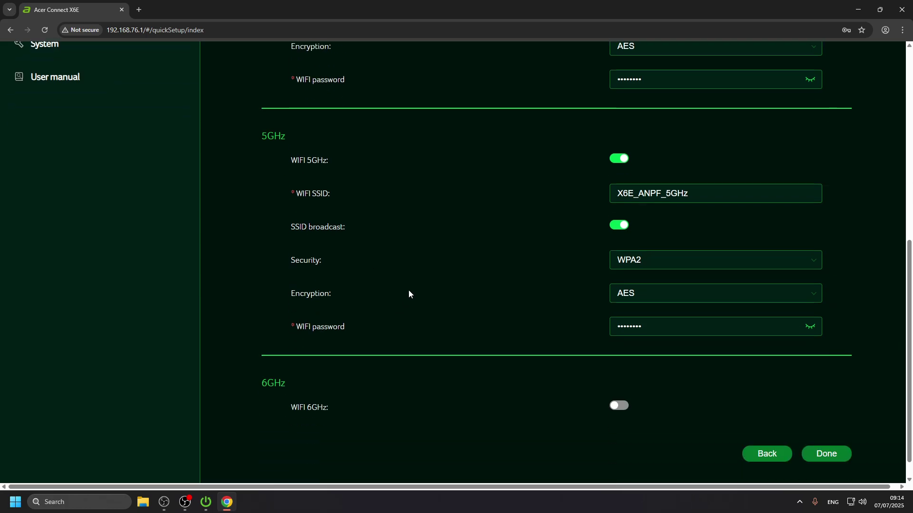
scroll(635, 212, up, 4)
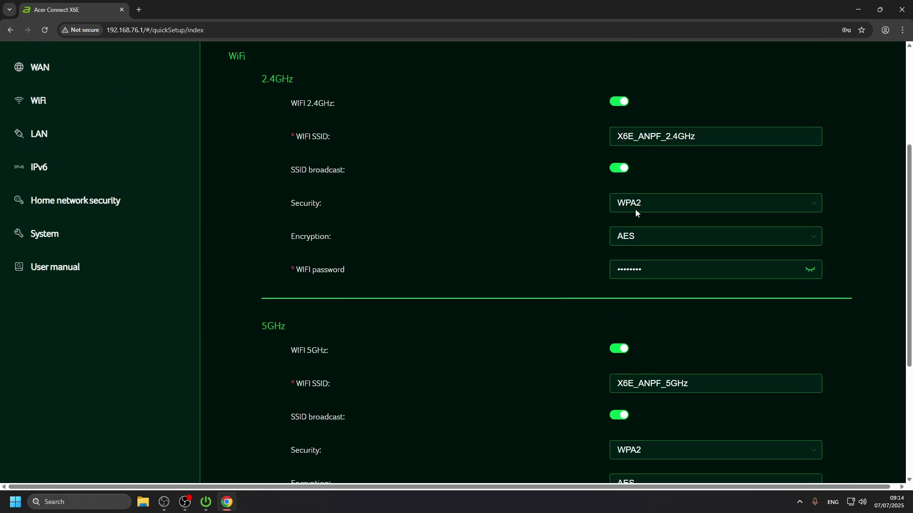
Step: Trim '_ANPF_' and the trailing 'GHz' from the 2.4GHz SSID X6E_ANPF_2.4GHz
double_click(680, 137)
click(680, 137)
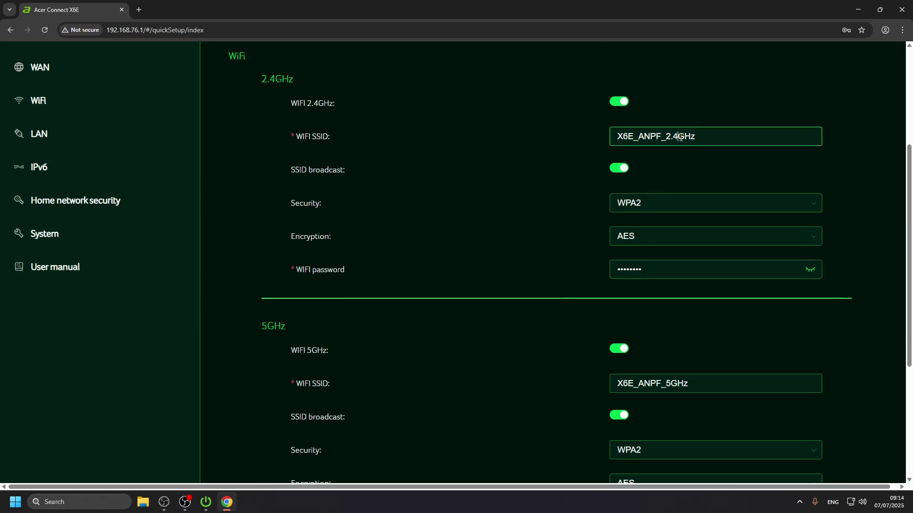
drag(719, 131, 521, 128)
click(715, 130)
drag(633, 138, 667, 138)
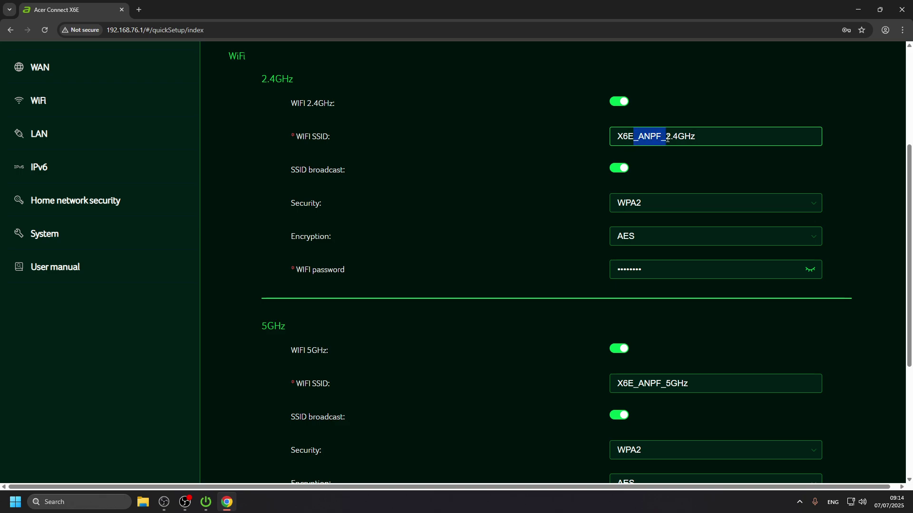
click(691, 141)
key(BackSpace)
key(BackSpace)
key(BackSpace)
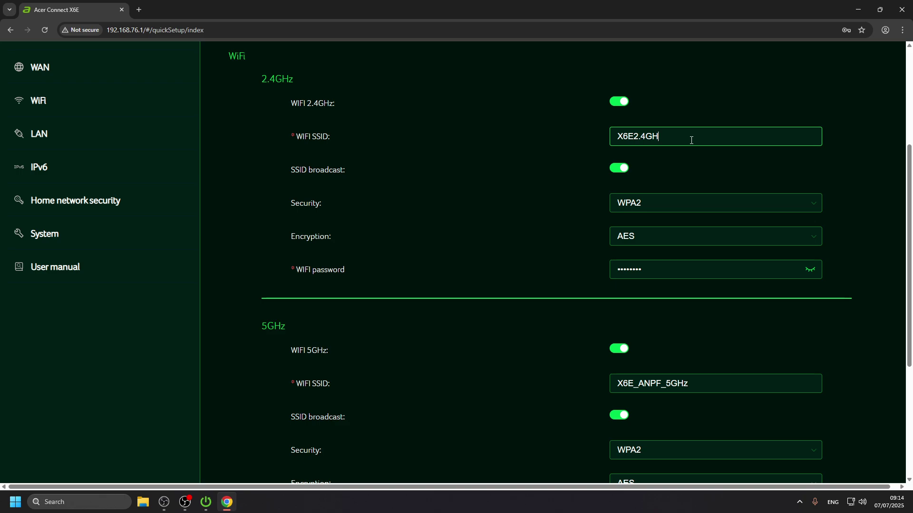
click(632, 136)
Step: Insert a hyphen to name the 2.4GHz network X6E-2.4, then try OPEN security and return to WPA2
text(-)
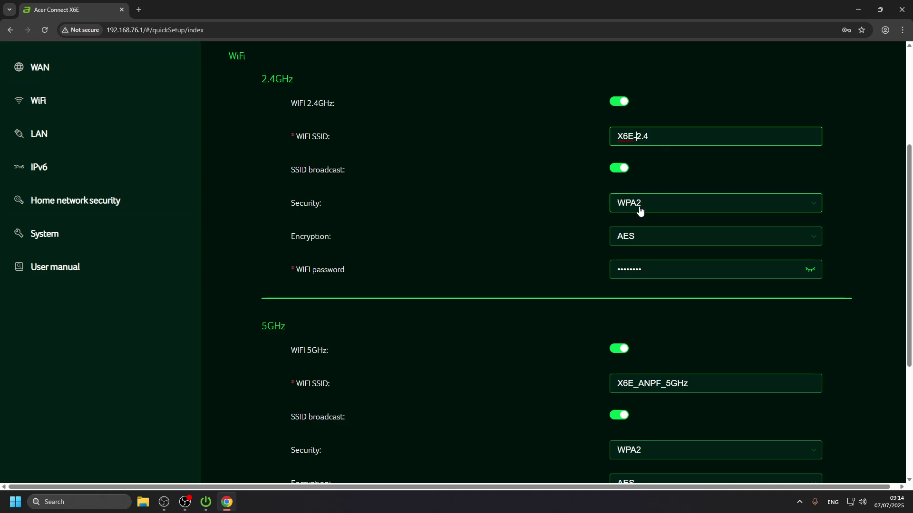
click(640, 208)
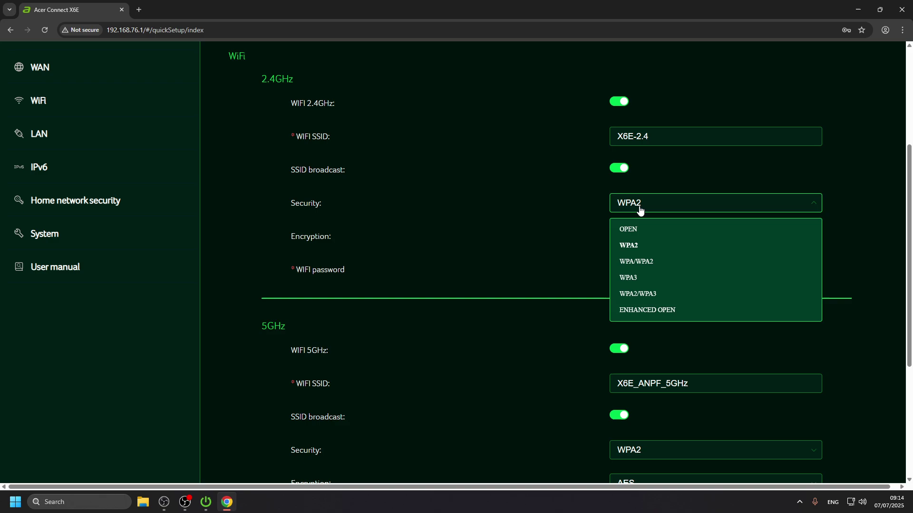
click(643, 233)
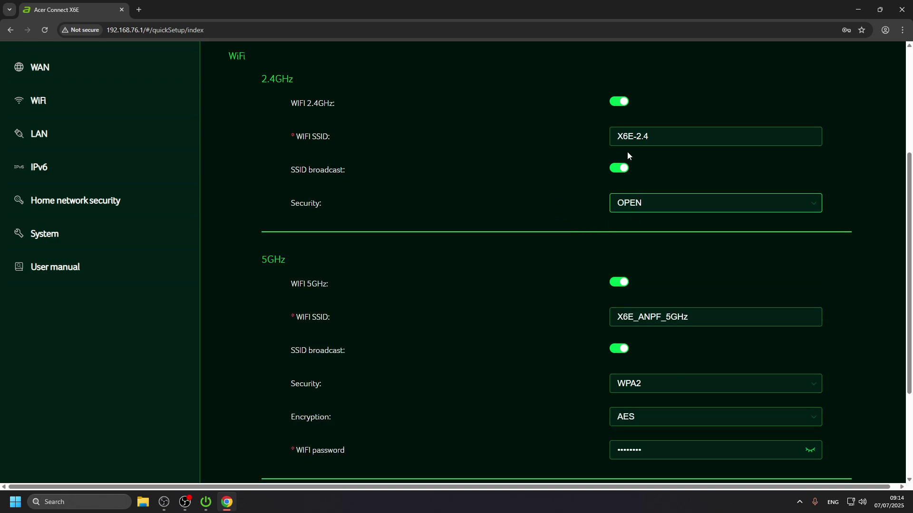
click(642, 209)
click(666, 252)
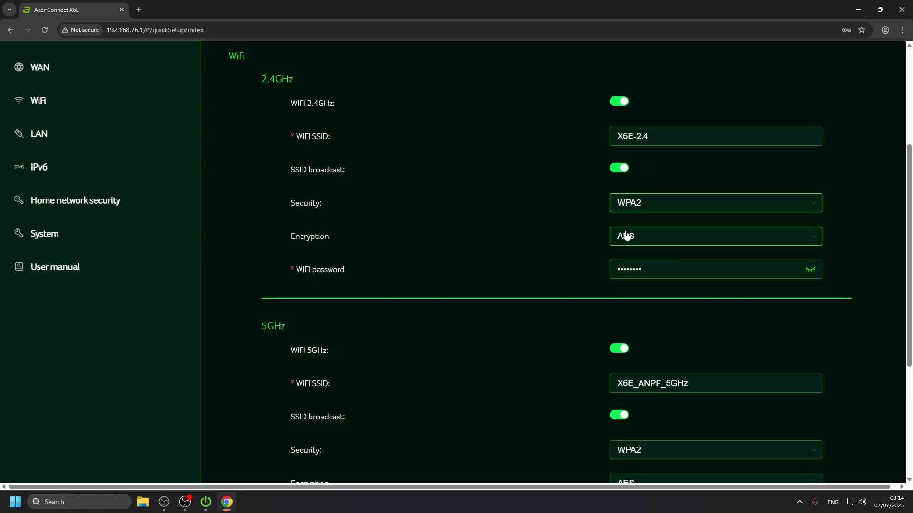
Step: Try ENHANCED OPEN security on the 2.4GHz band, then restore WPA2
click(645, 202)
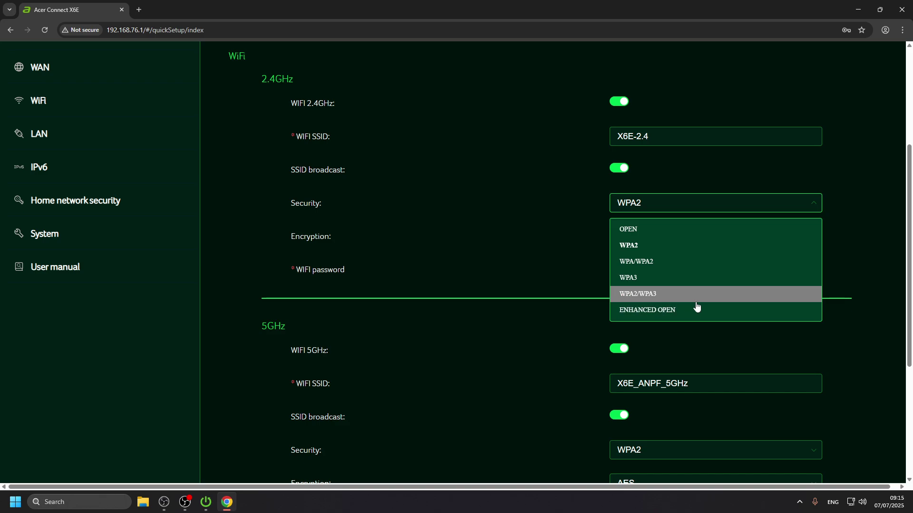
click(640, 314)
click(671, 208)
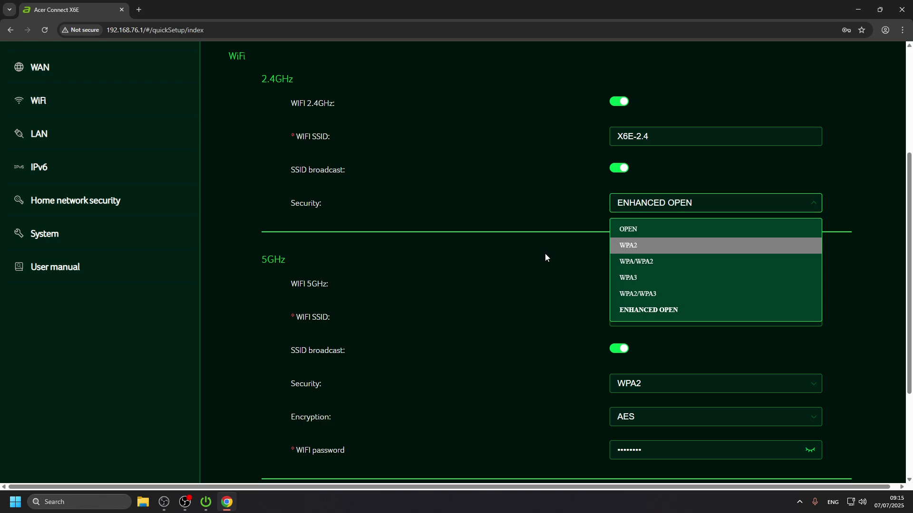
click(658, 251)
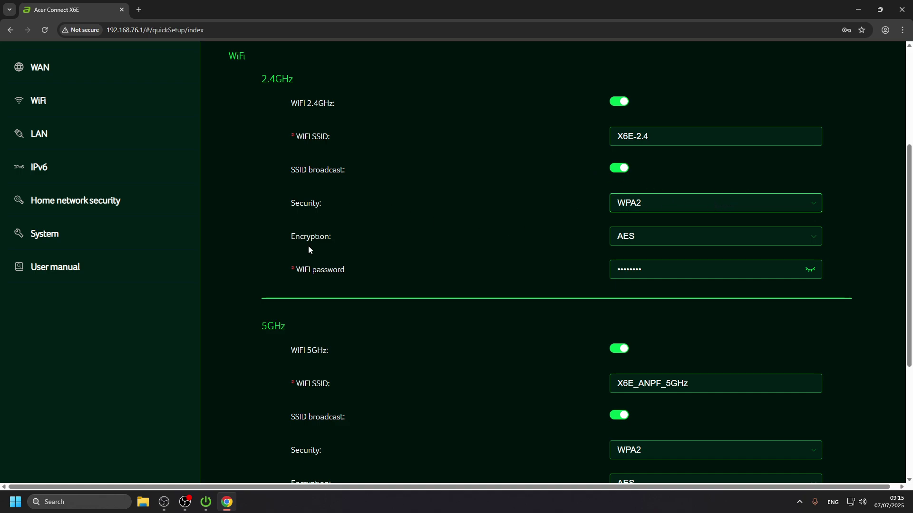
Step: Keep AES as the 2.4GHz encryption
click(637, 244)
click(634, 257)
click(646, 245)
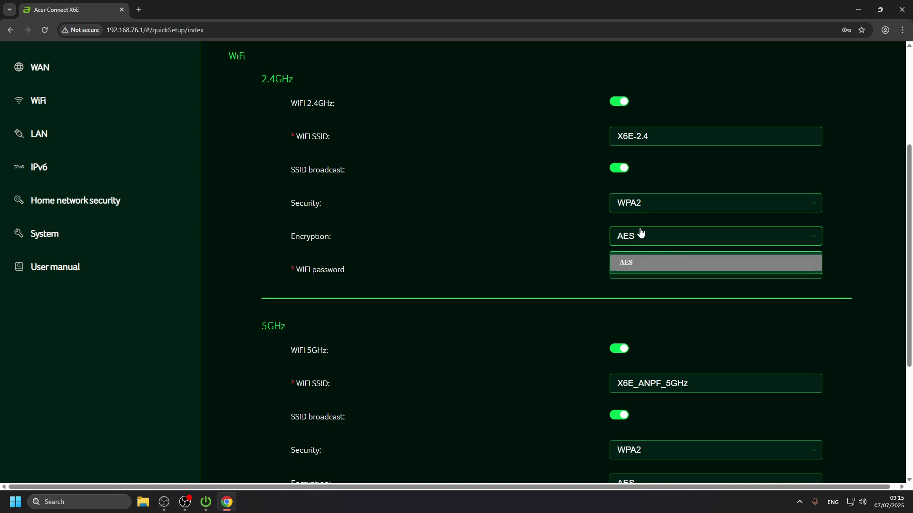
click(612, 245)
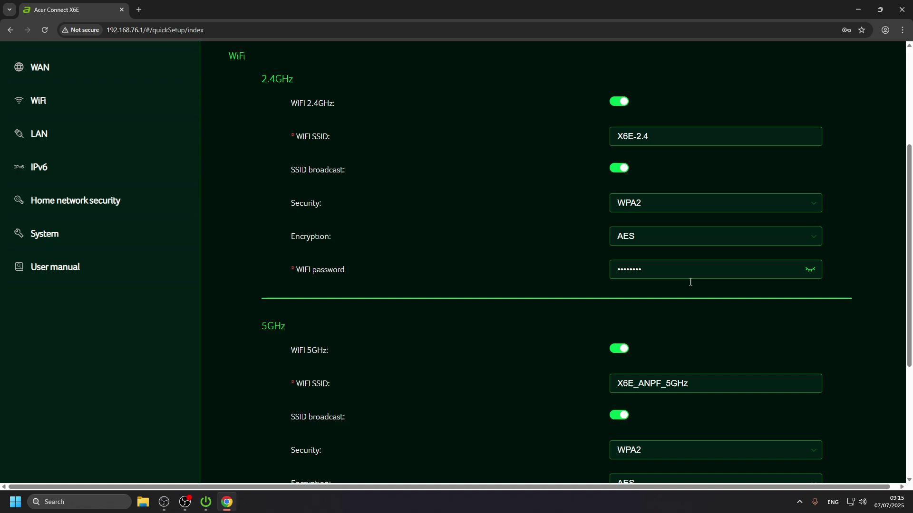
Step: Replace the old 2.4GHz WiFi password with a new eight-character password
click(710, 267)
click(808, 270)
drag(795, 275, 525, 275)
key(BackSpace)
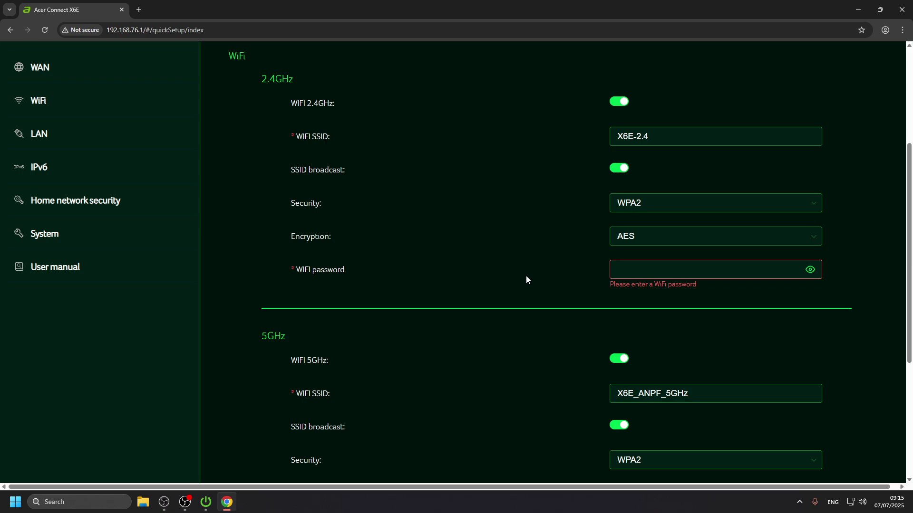
text(12345)
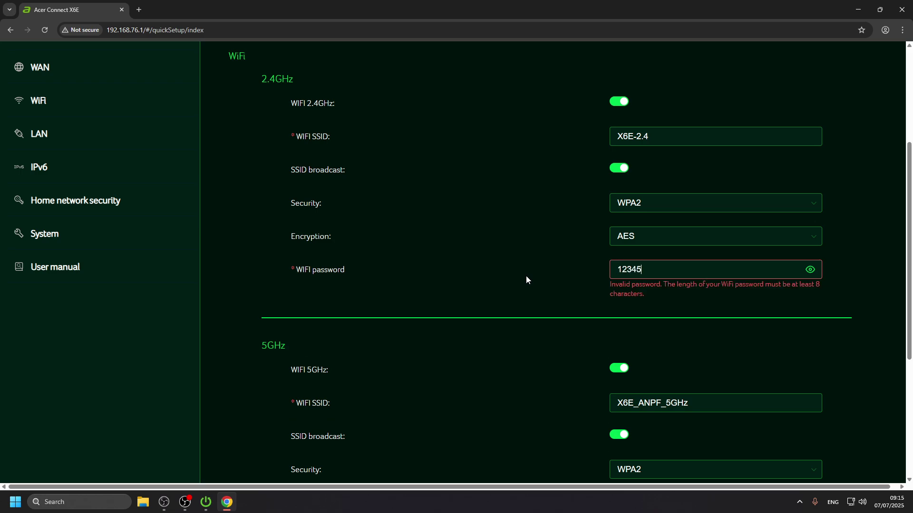
text(678)
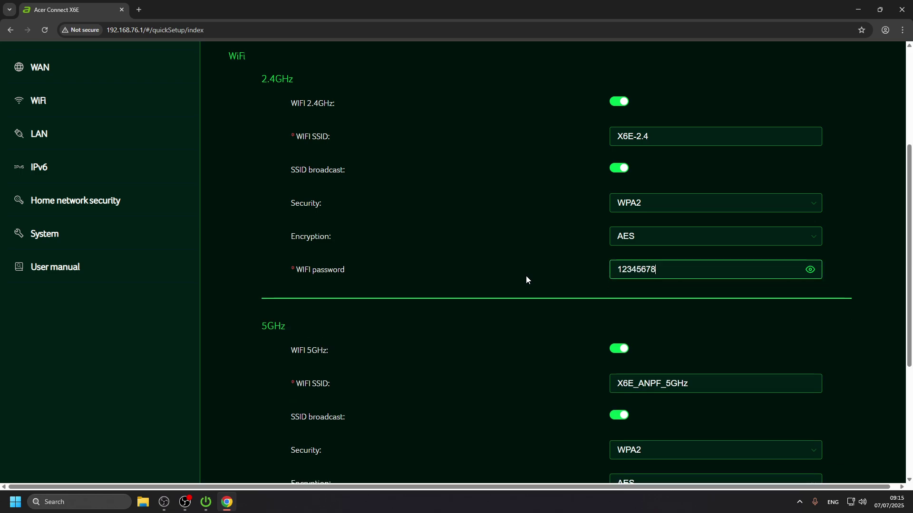
double_click(667, 276)
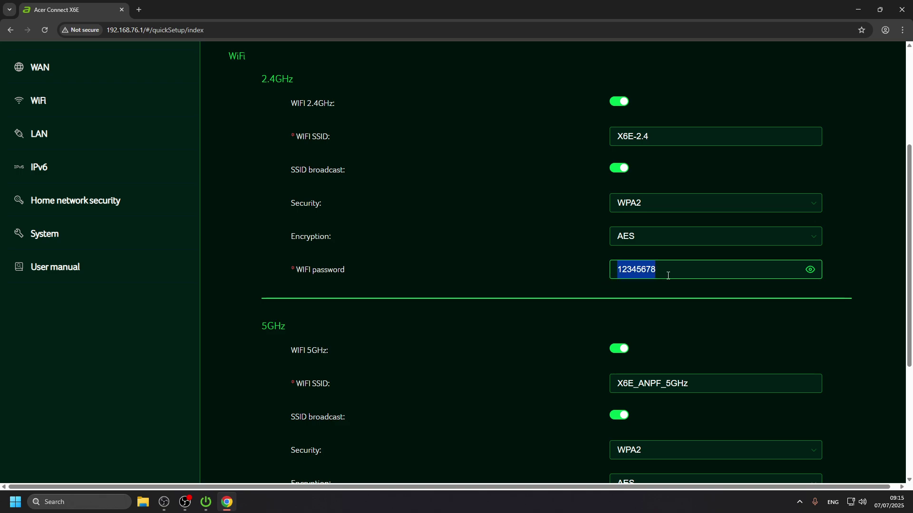
click(668, 276)
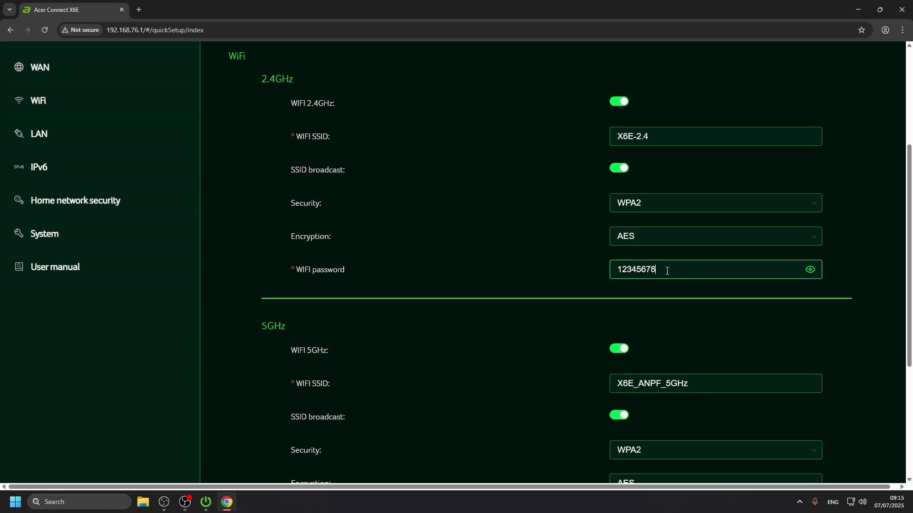
Step: Select parts of the 5GHz network name X6E_ANPF_5GHz to find the text to edit
scroll(696, 269, down, 3)
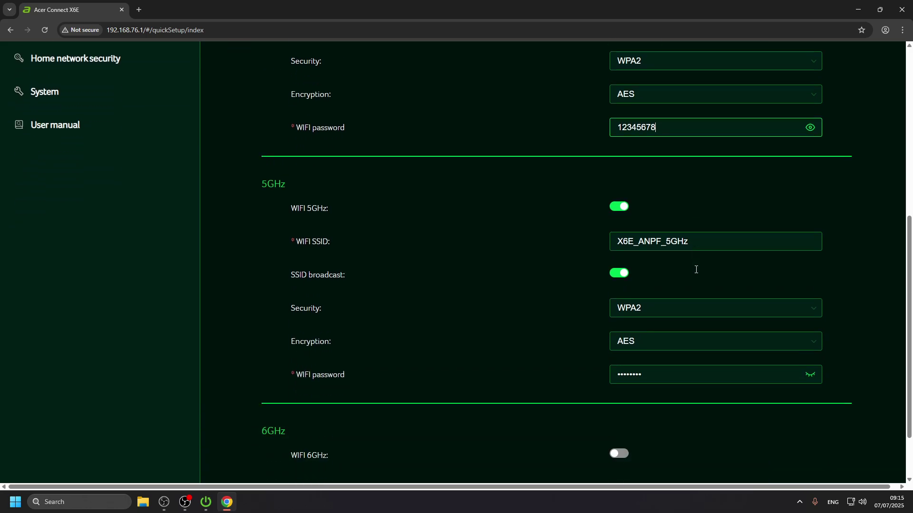
scroll(653, 265, up, 5)
scroll(656, 274, down, 3)
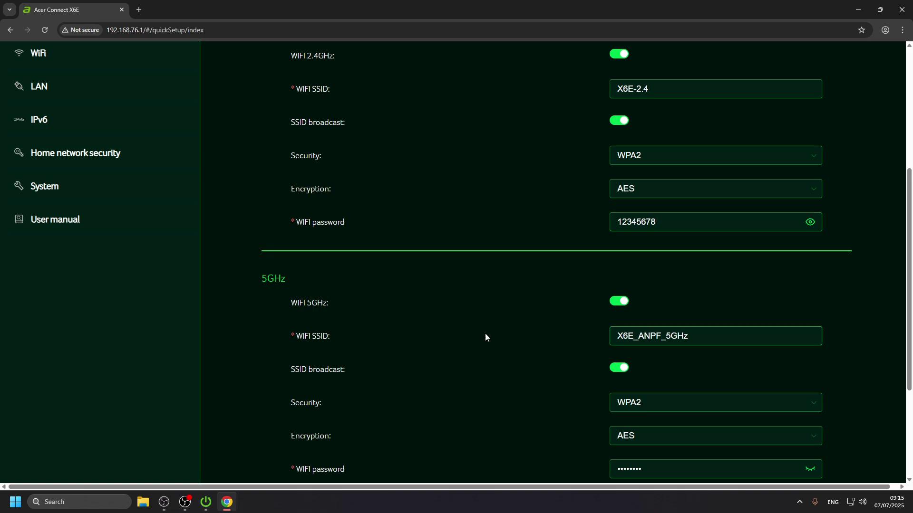
double_click(627, 333)
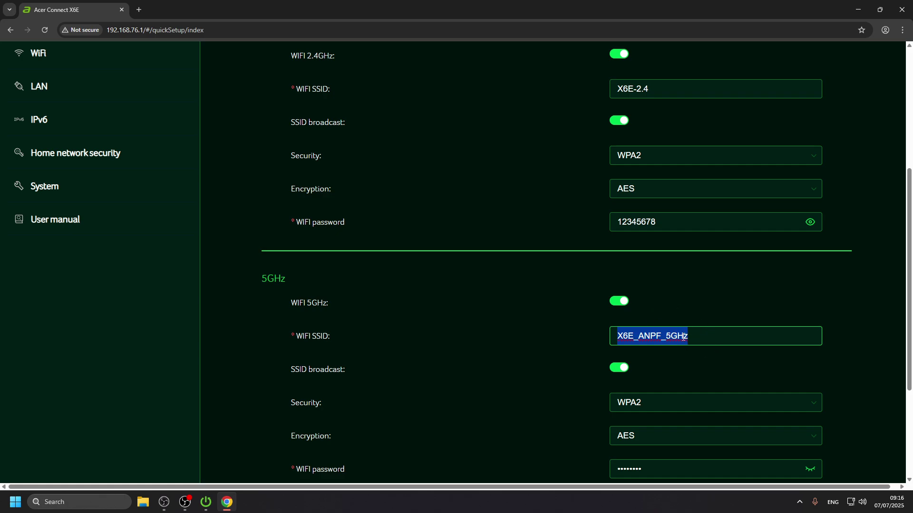
click(666, 337)
drag(666, 336, 684, 349)
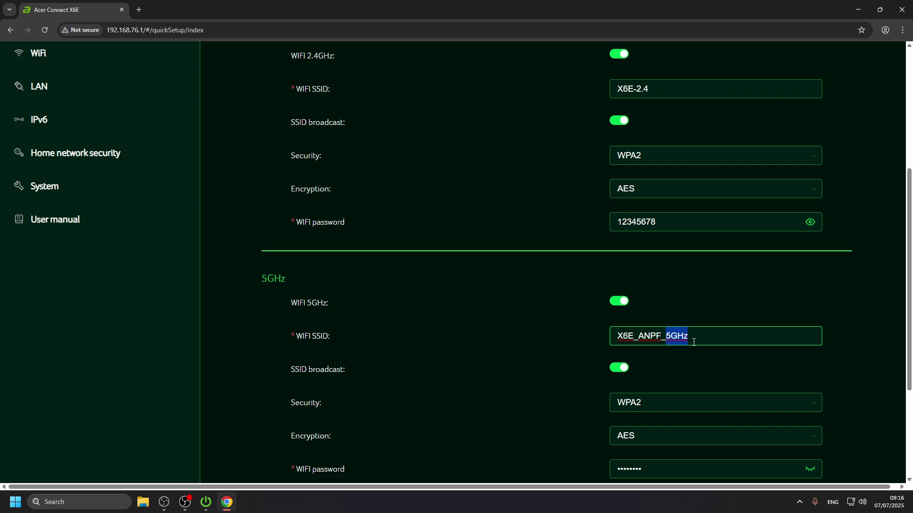
click(693, 341)
Step: Select 'ANPF_' in the 5GHz name and type an underscore over it
scroll(577, 319, down, 2)
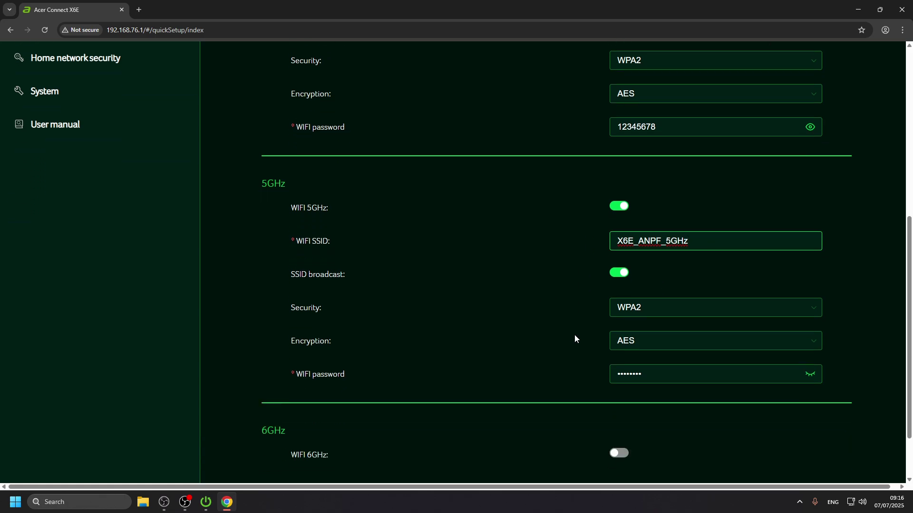
drag(707, 236, 626, 235)
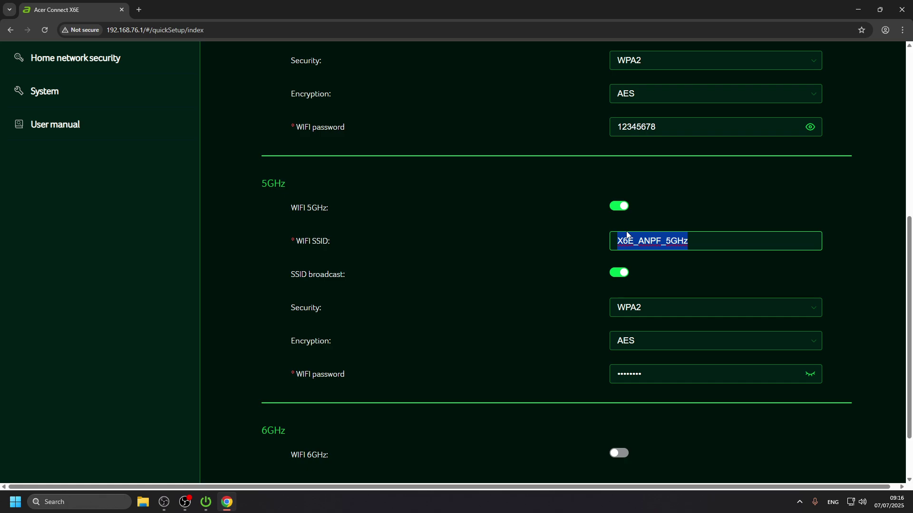
click(626, 235)
double_click(676, 236)
click(668, 240)
drag(666, 240, 635, 236)
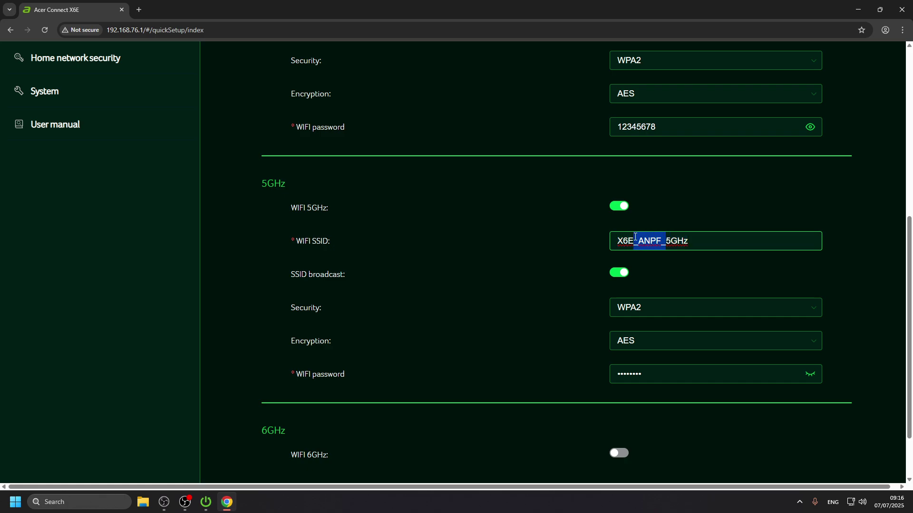
text(_)
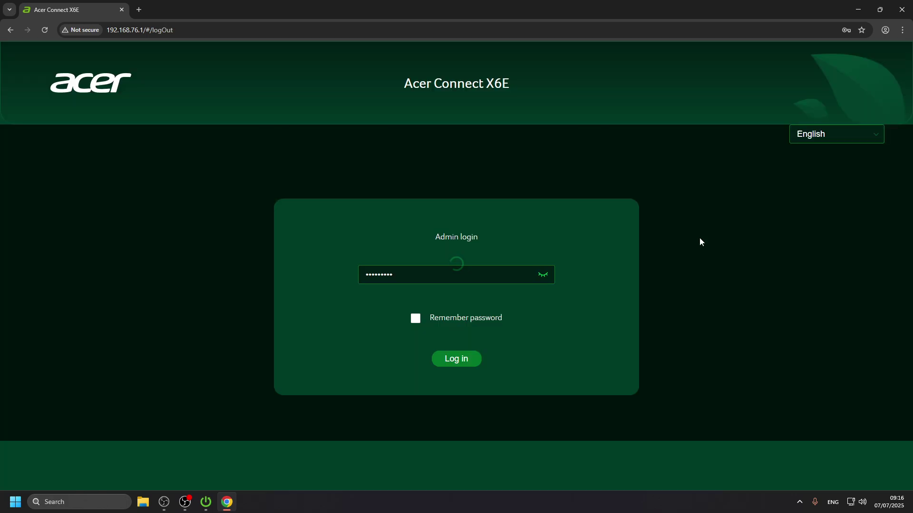
Step: Log back in and rerun Quick setup with WAN, advancing through Installation and WAN to WiFi
click(466, 365)
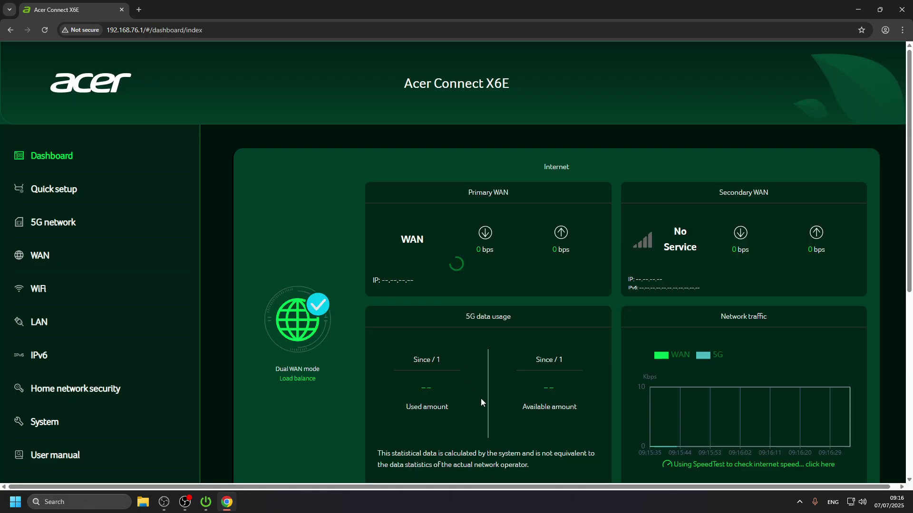
click(60, 189)
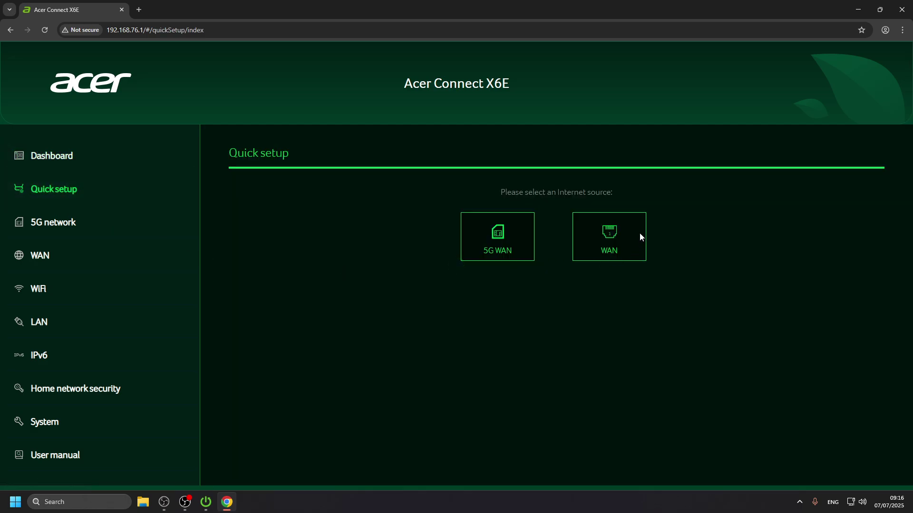
click(637, 238)
scroll(416, 280, down, 3)
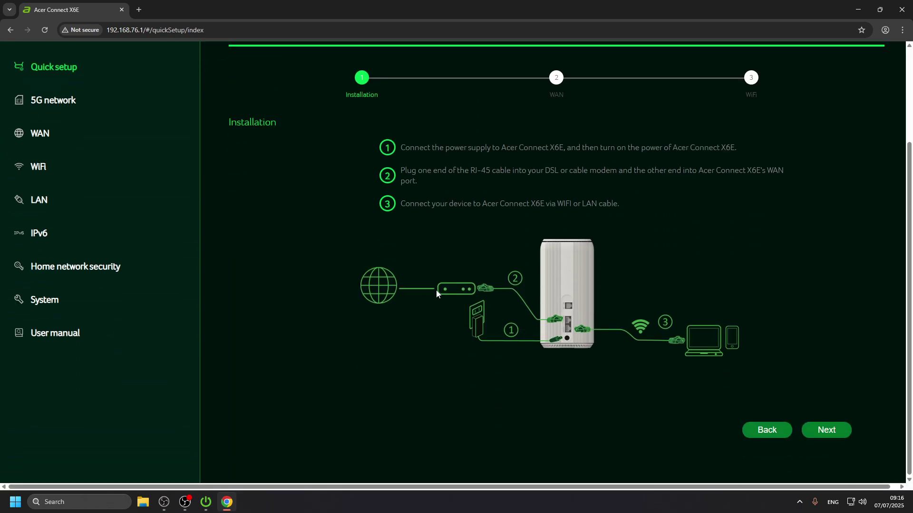
click(822, 429)
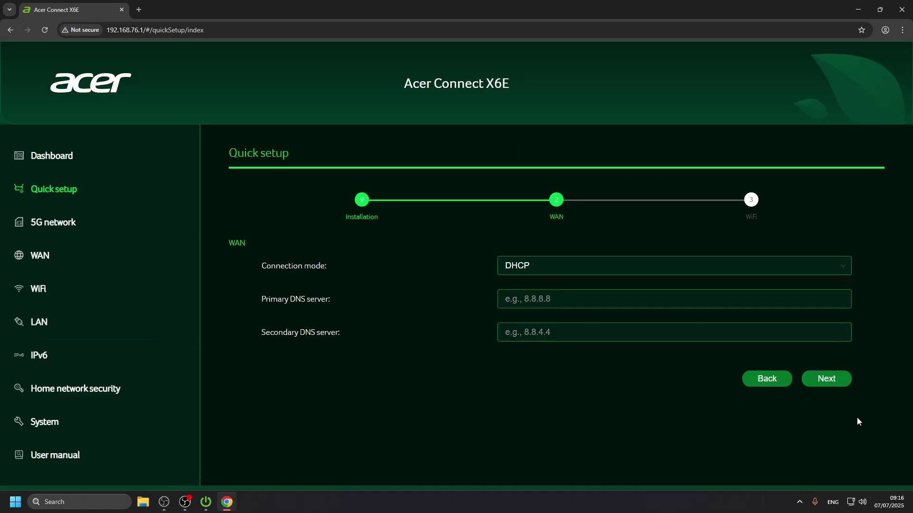
click(827, 380)
scroll(707, 322, down, 6)
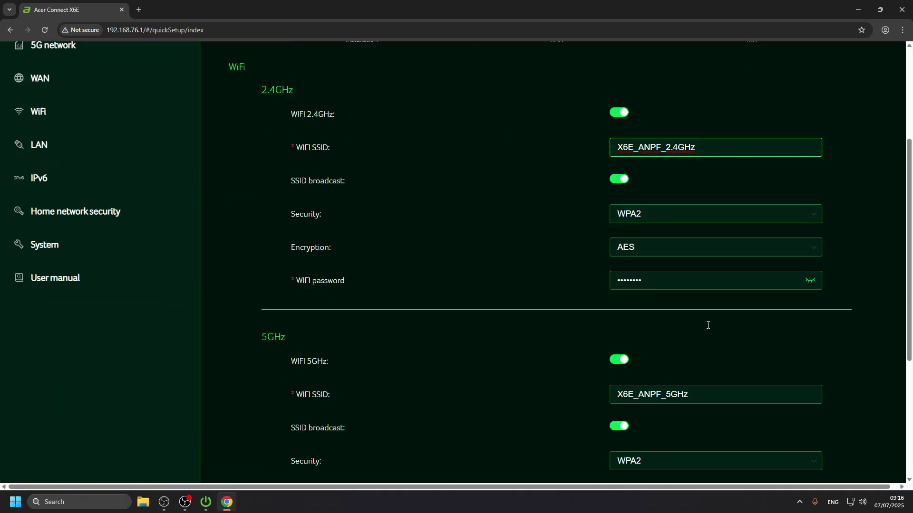
Step: Replace the 2.4GHz and 5GHz WiFi passwords with new eight-character WPA2 passwords
click(732, 173)
key(ctrl+a)
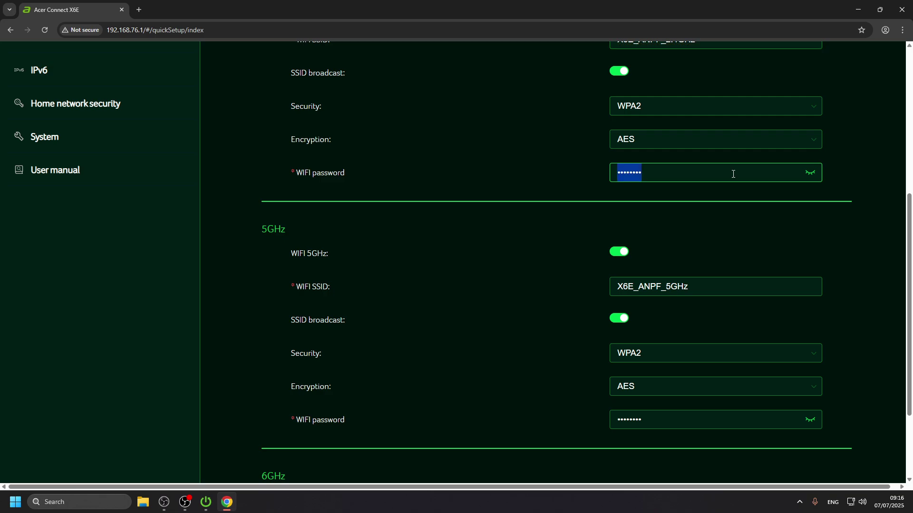
text(********)
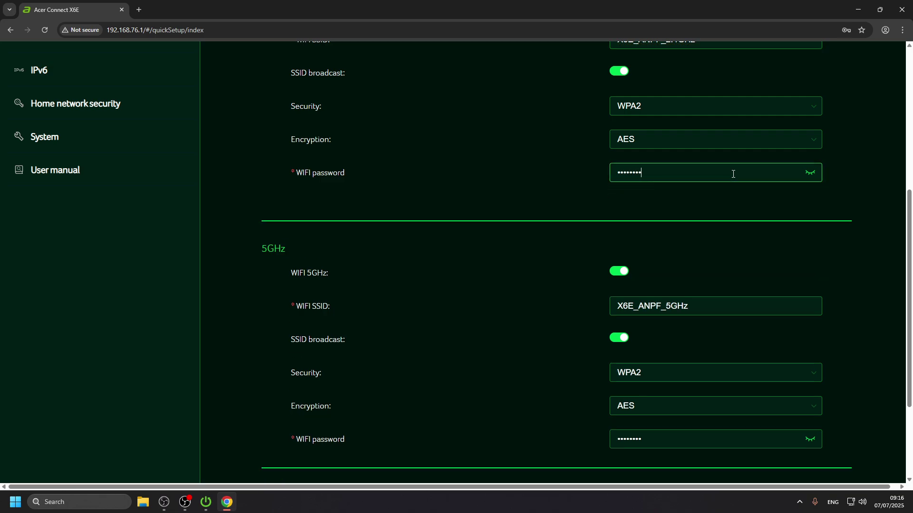
scroll(679, 238, down, 1)
double_click(661, 419)
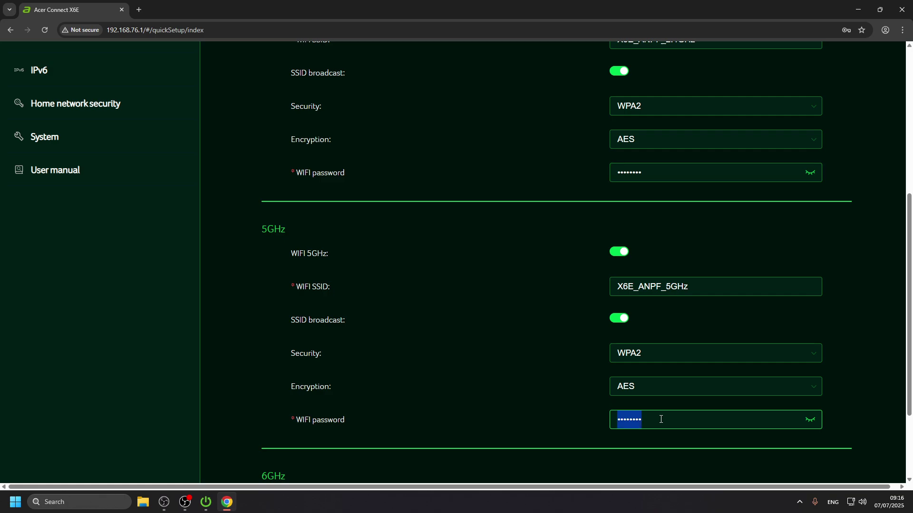
text(********)
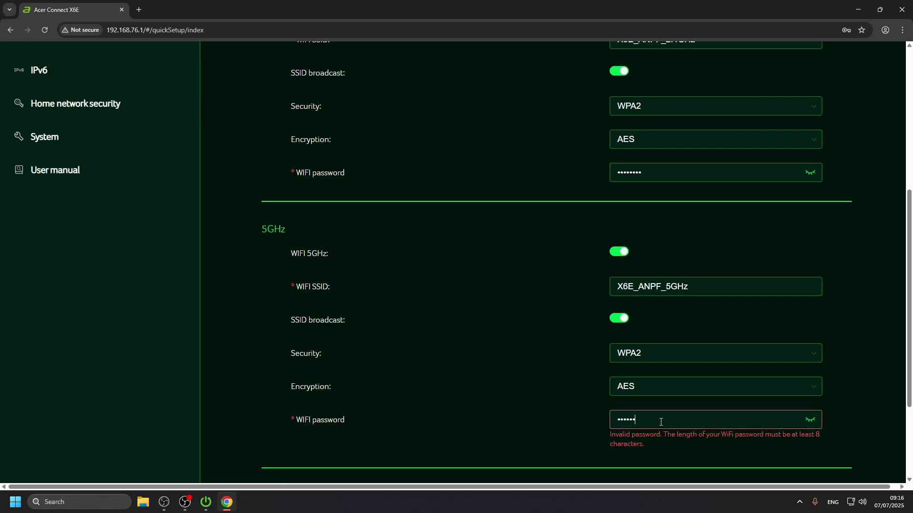
Step: Reveal both new passwords to verify them, then save the Quick setup with Done
click(810, 420)
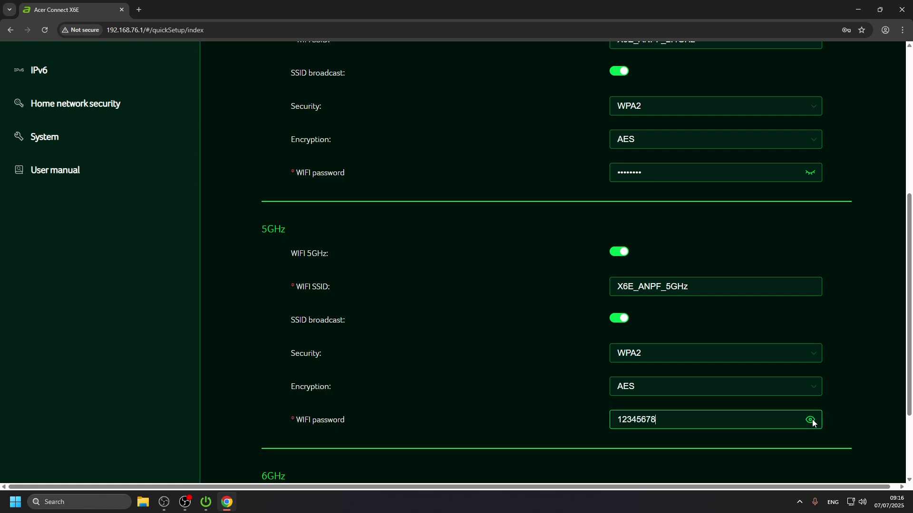
click(811, 171)
scroll(780, 189, down, 3)
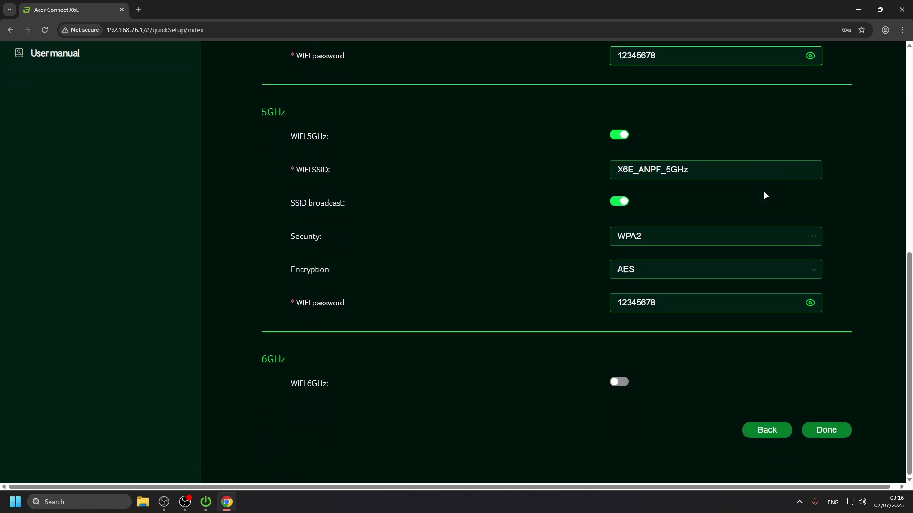
click(843, 431)
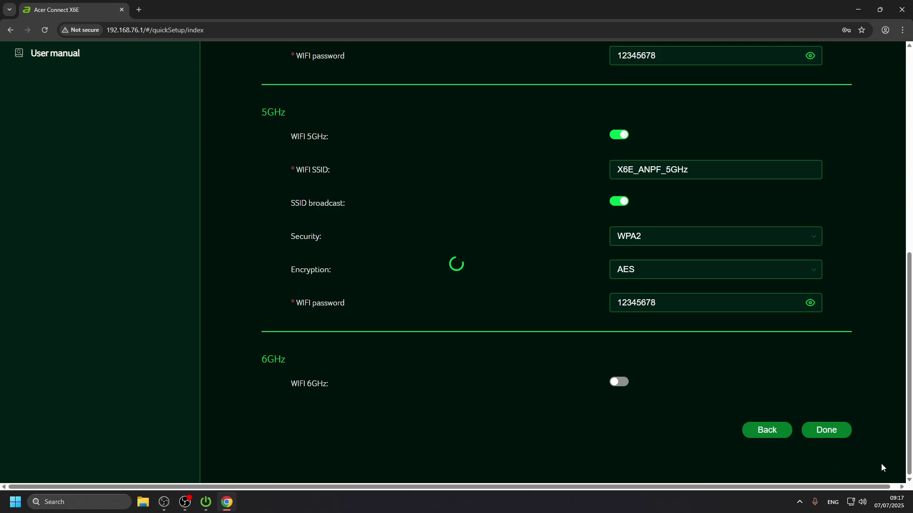
Step: Wait for the WiFi settings to finish applying until the 5G WAN / WAN source choice returns
mouse_move(180, 503)
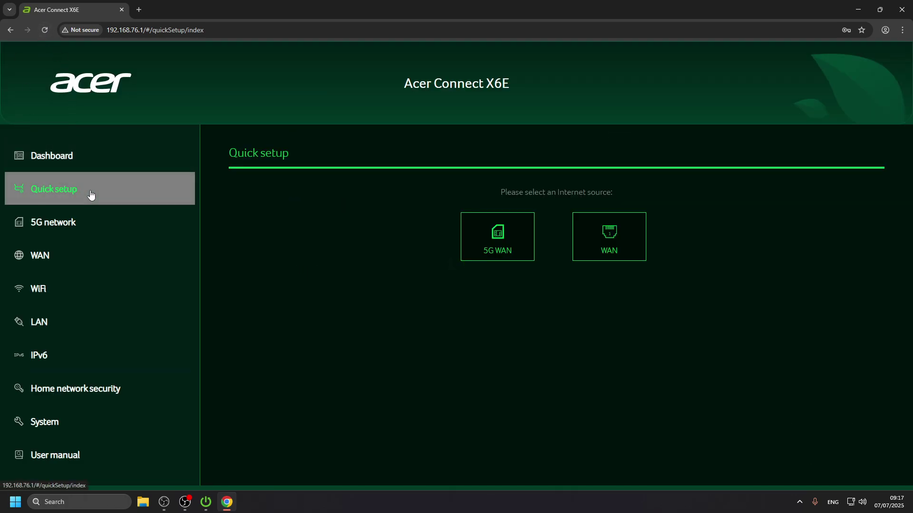
Step: Check WiFi status: X6E_ANPF_2.4GHz and X6E_ANPF_5GHz enabled under WPA2, 6GHz disabled
click(72, 261)
click(67, 290)
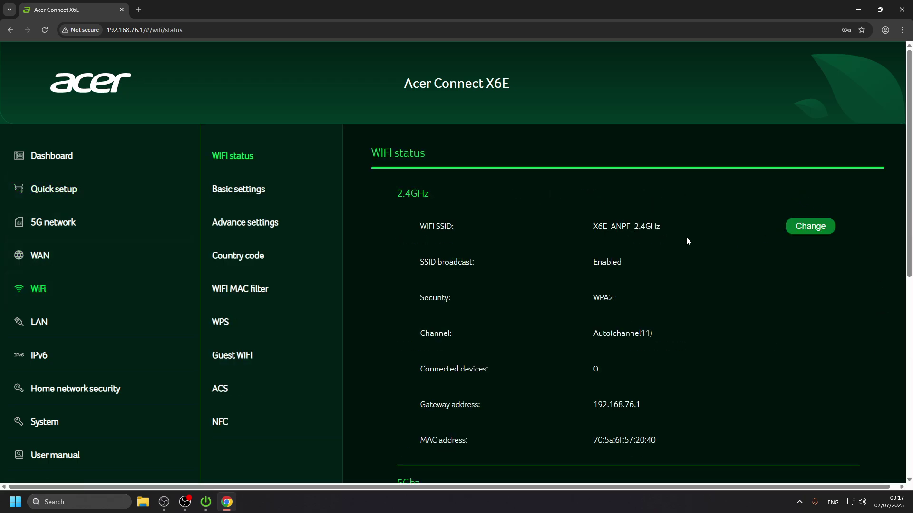
scroll(512, 390, down, 3)
scroll(512, 390, down, 5)
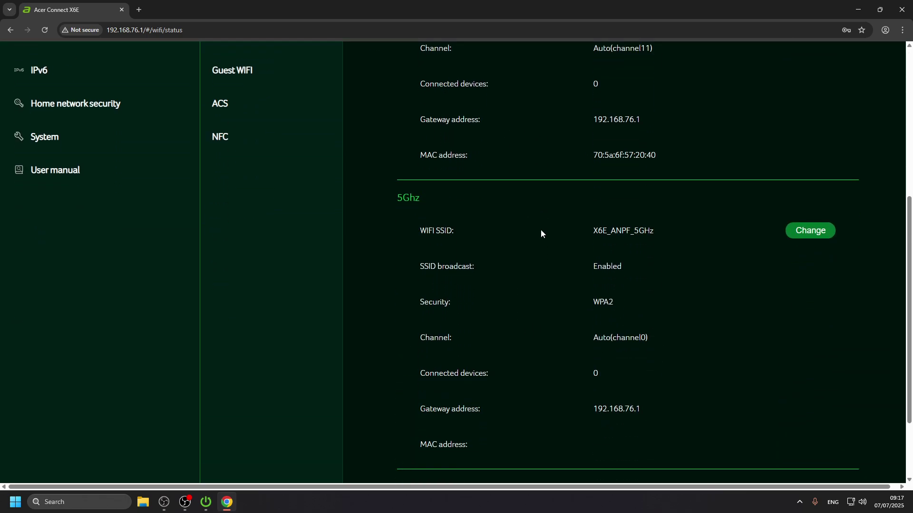
scroll(589, 308, up, 6)
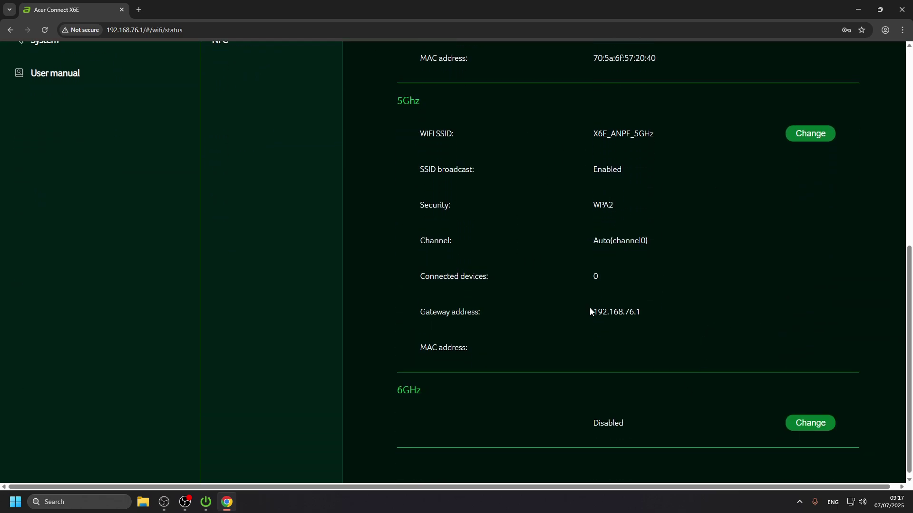
scroll(508, 419, down, 3)
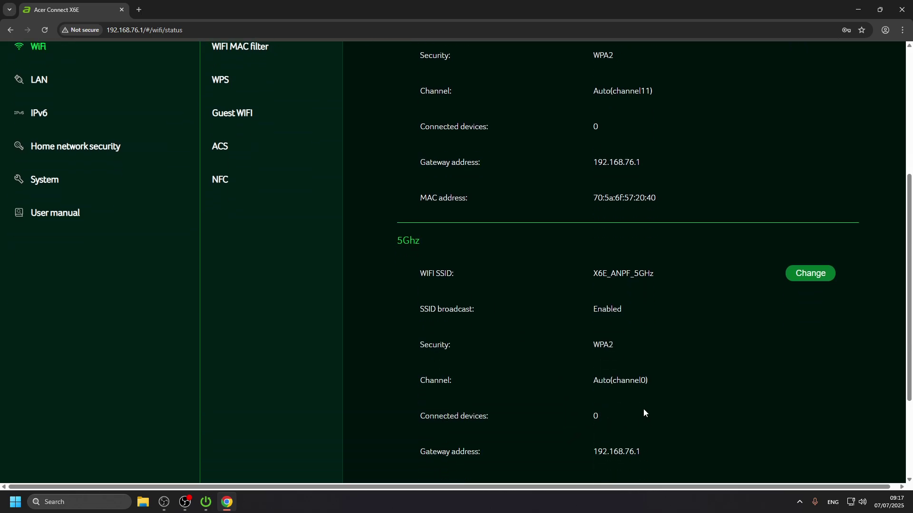
scroll(643, 411, up, 5)
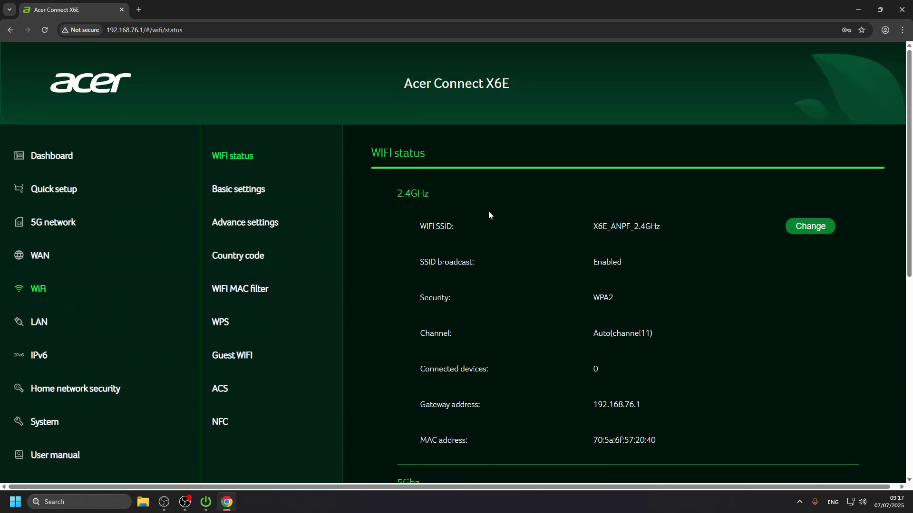